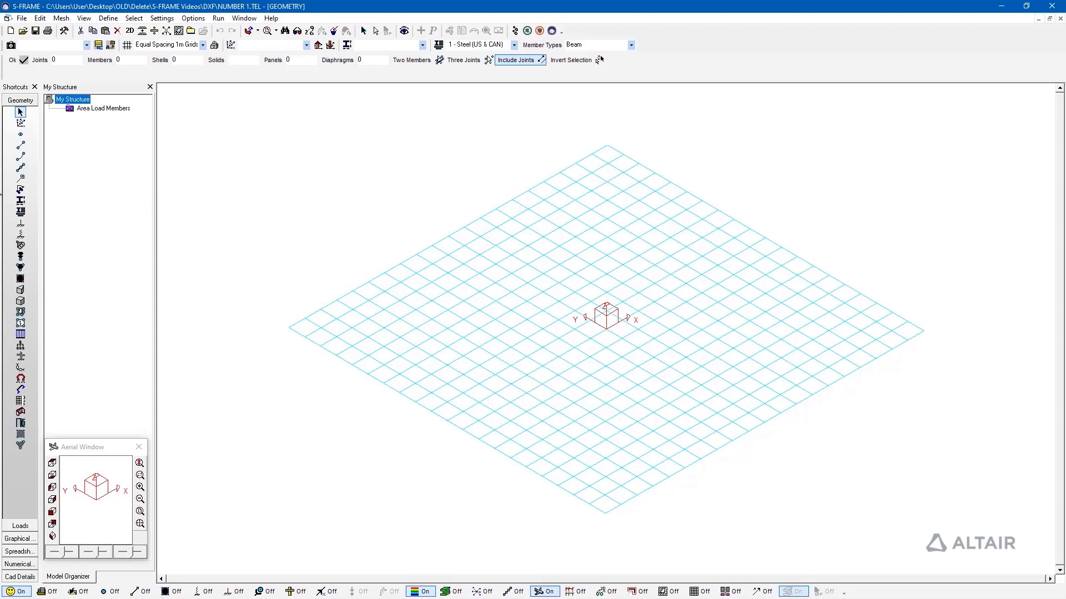
- Display the material properties list and start a DXF import into the model
click(21, 212)
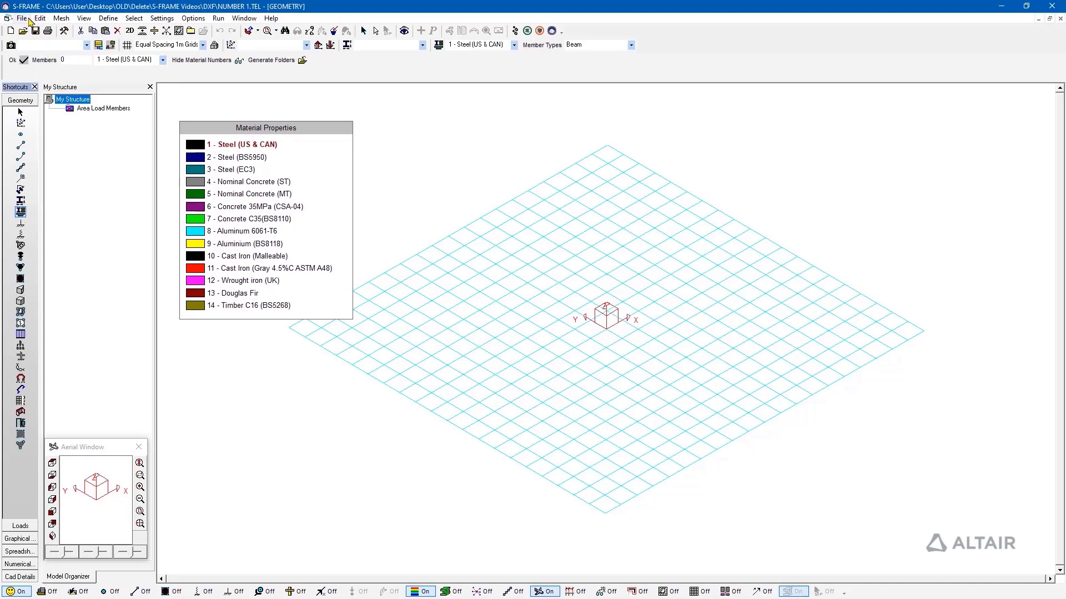
click(28, 20)
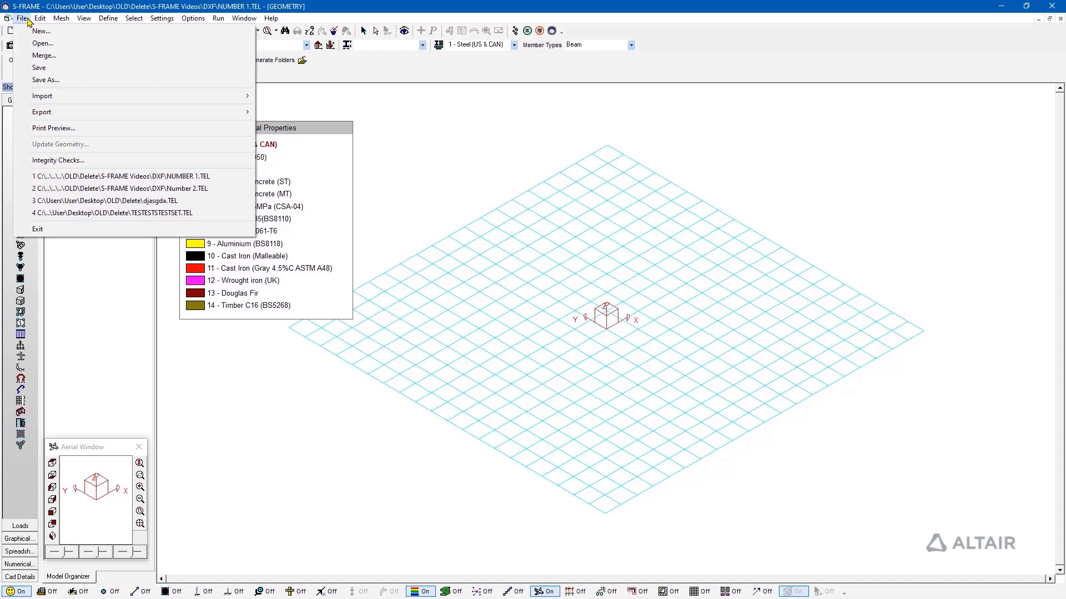
mouse_move(52, 103)
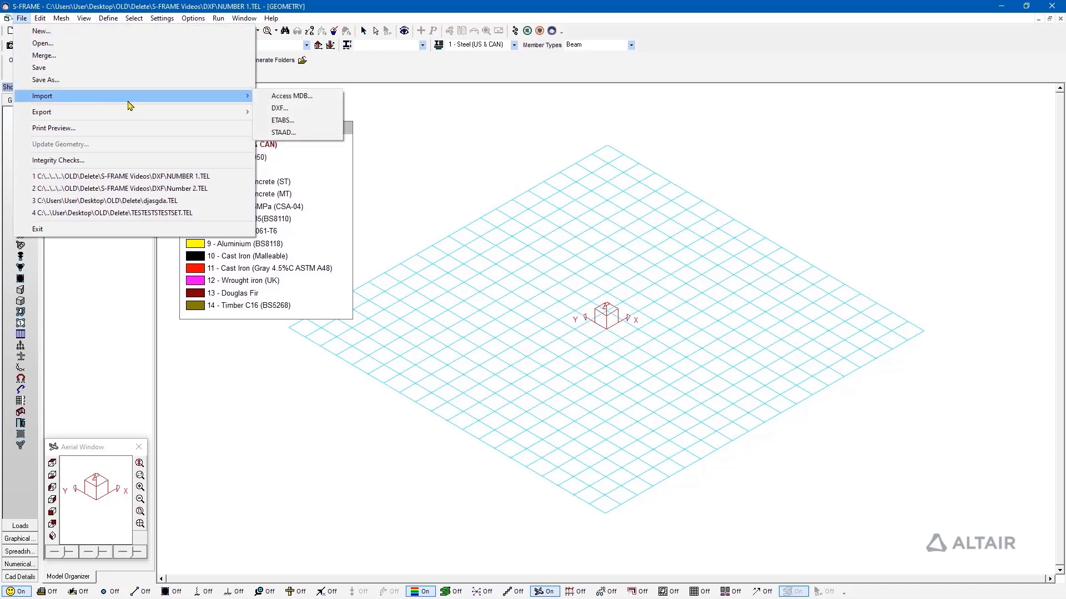
click(295, 109)
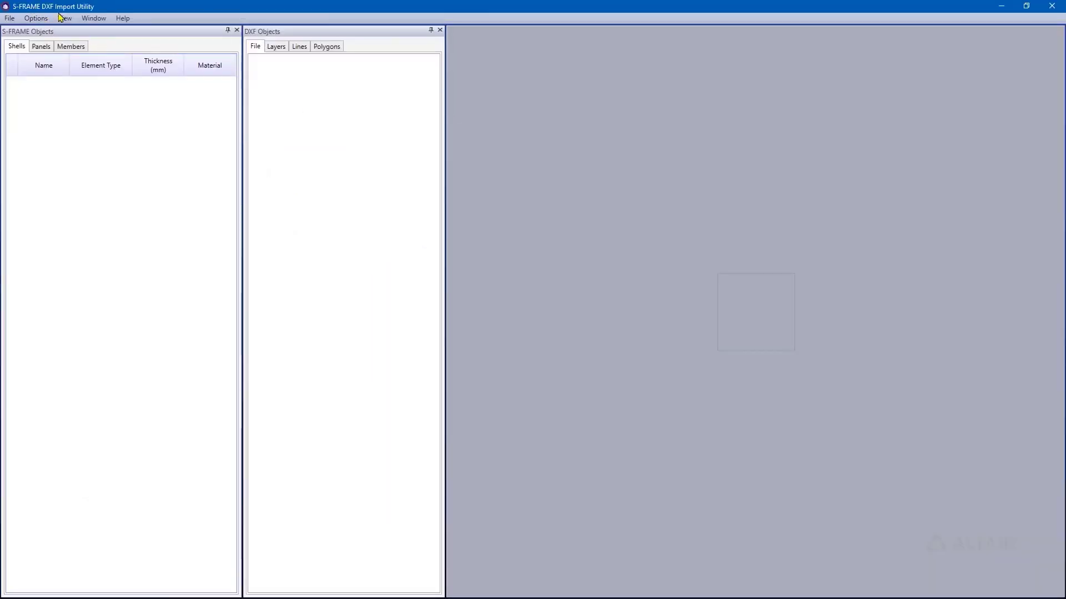
- Open Torus.dxf from the DXF folder in the DXF Import Utility
click(10, 18)
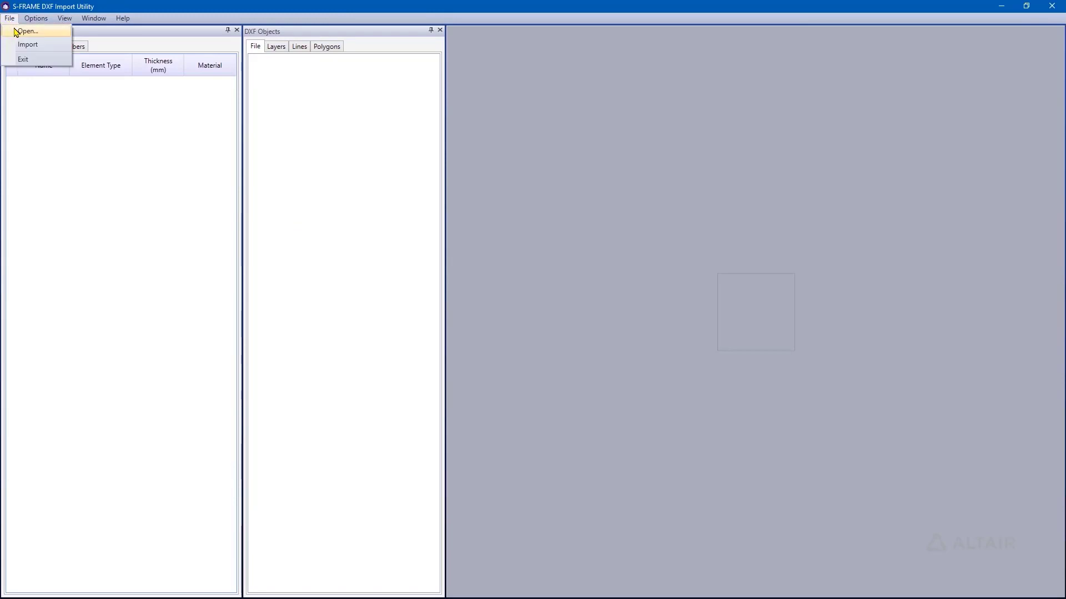
click(22, 31)
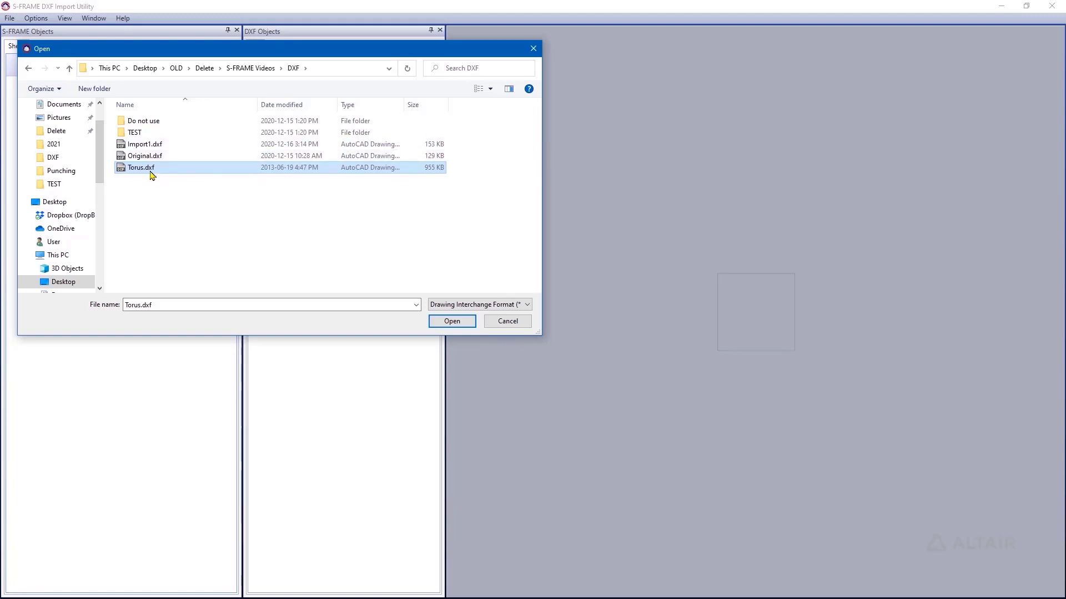
click(451, 322)
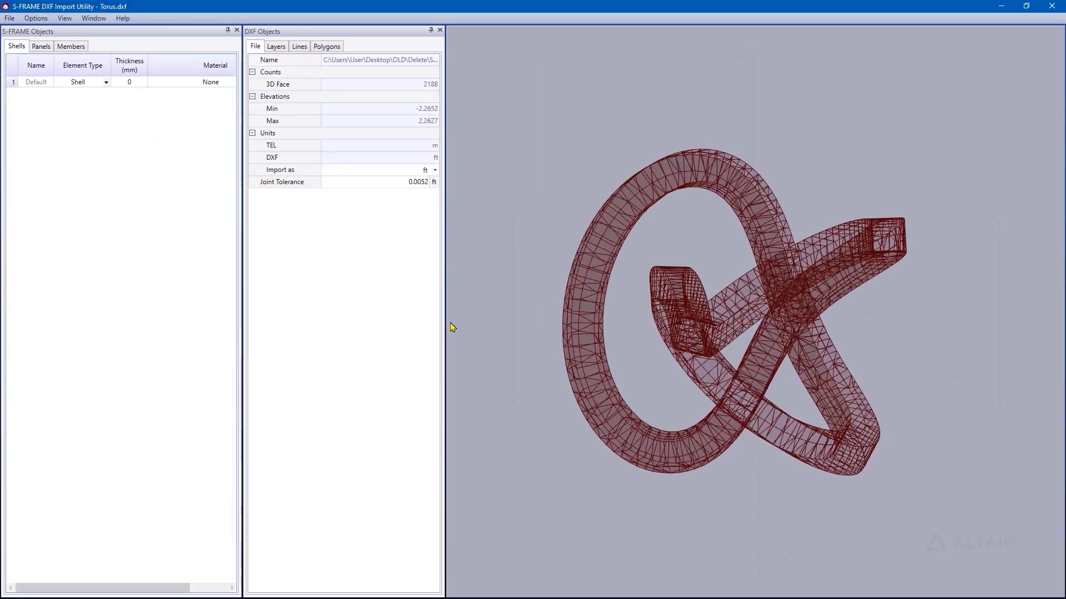
- Examine the torus geometry from several angles and review the DXF layers, lines and polygons
mouse_move(744, 432)
middle_down()
mouse_move(722, 378)
mouse_move(697, 404)
mouse_move(732, 426)
middle_up()
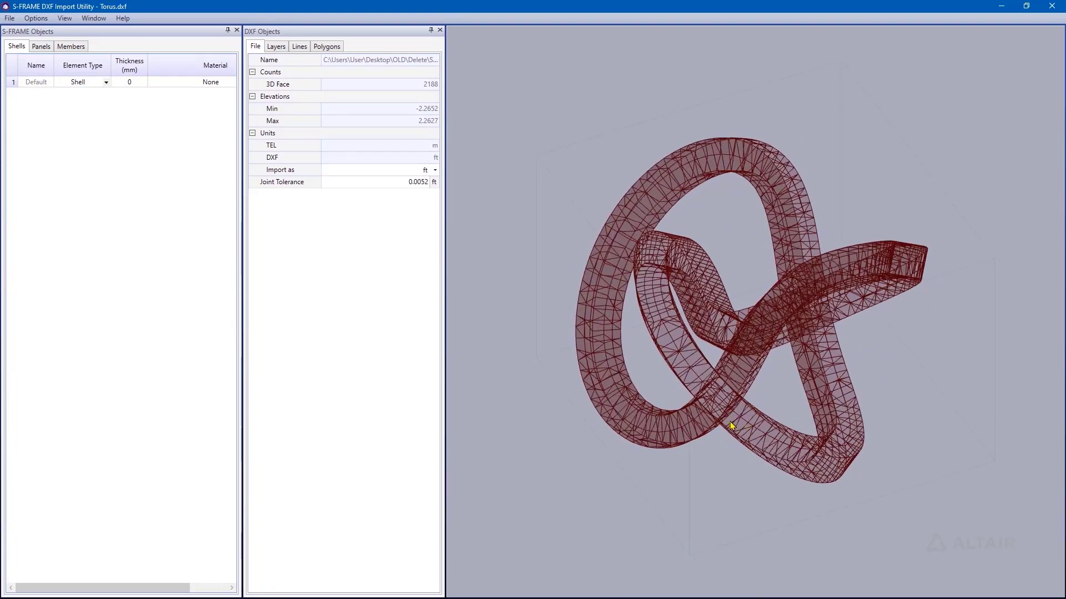
mouse_move(732, 426)
middle_down()
mouse_move(806, 382)
mouse_move(743, 411)
middle_up()
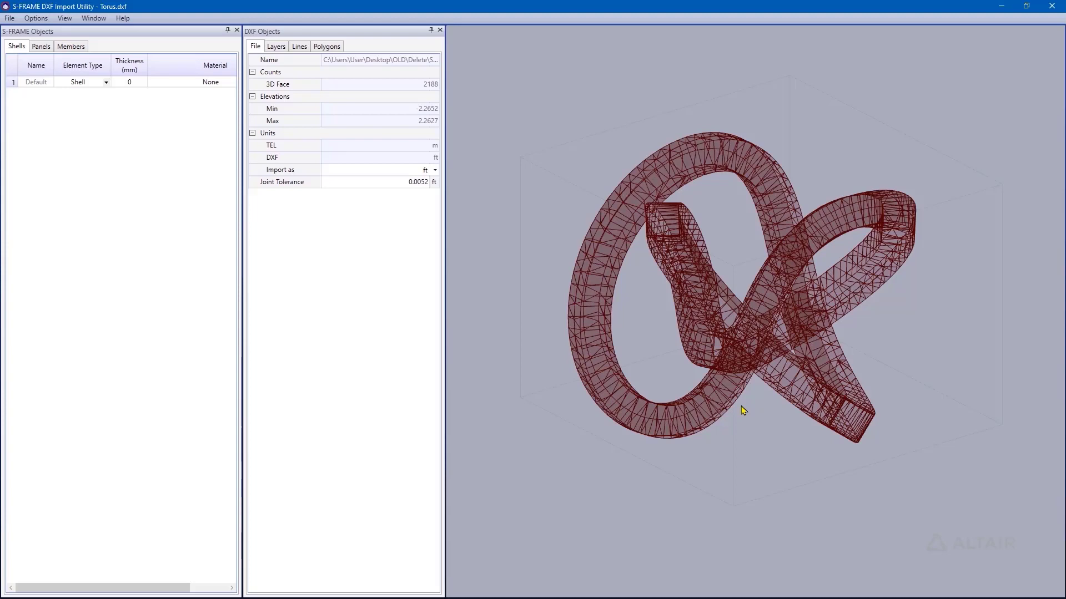
mouse_move(690, 357)
middle_down()
mouse_move(687, 367)
mouse_move(697, 361)
middle_up()
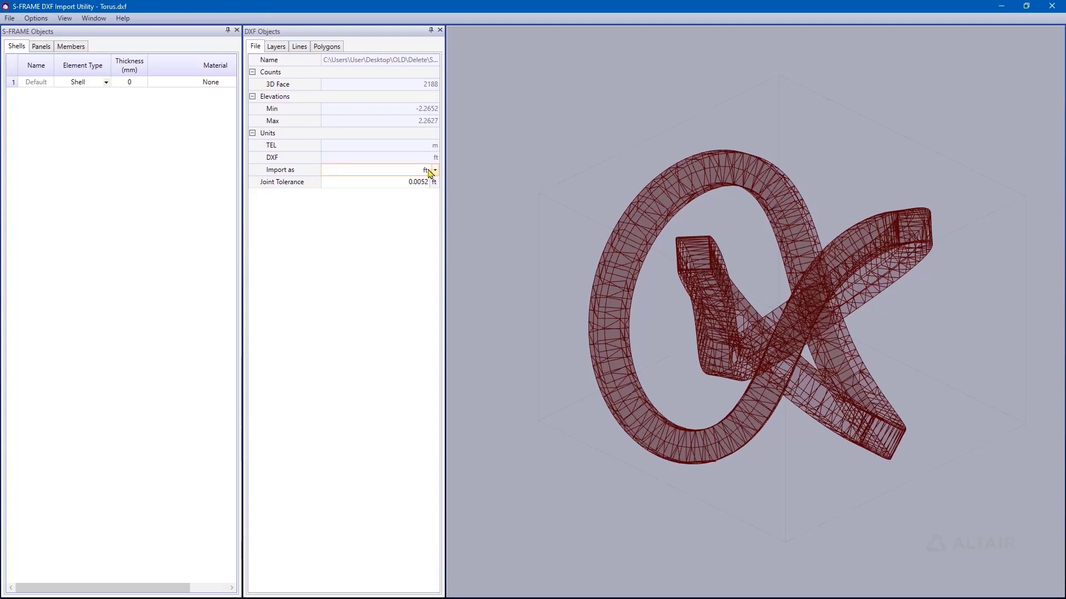
click(276, 49)
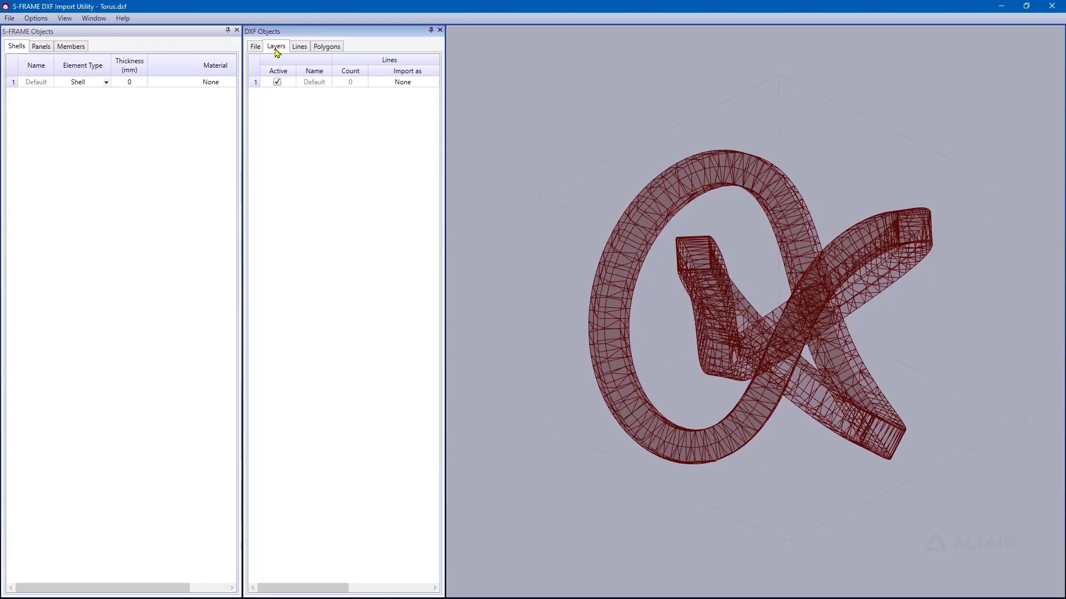
click(298, 48)
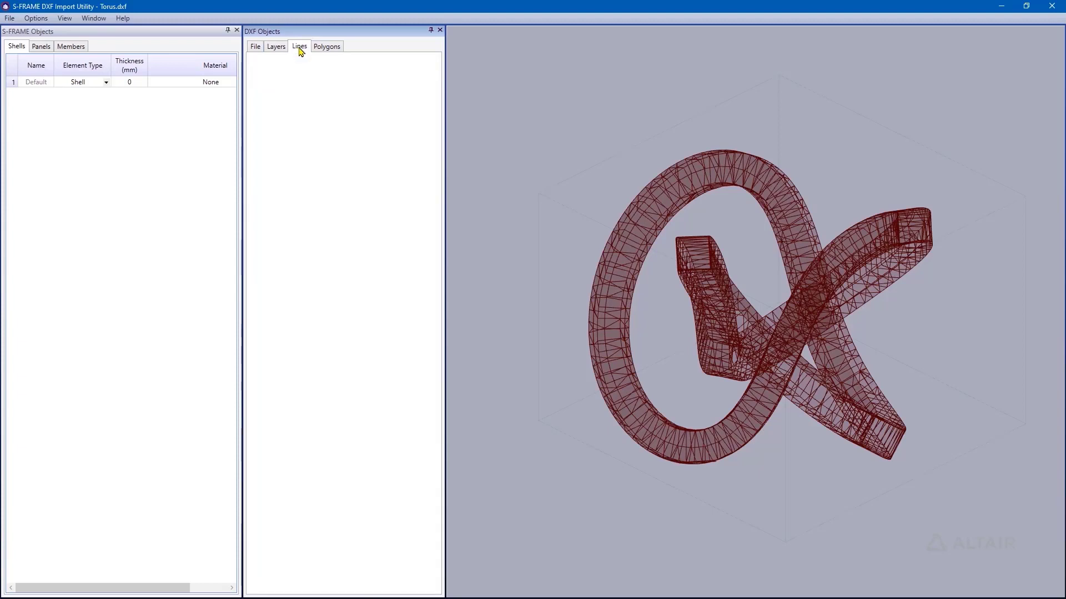
click(324, 48)
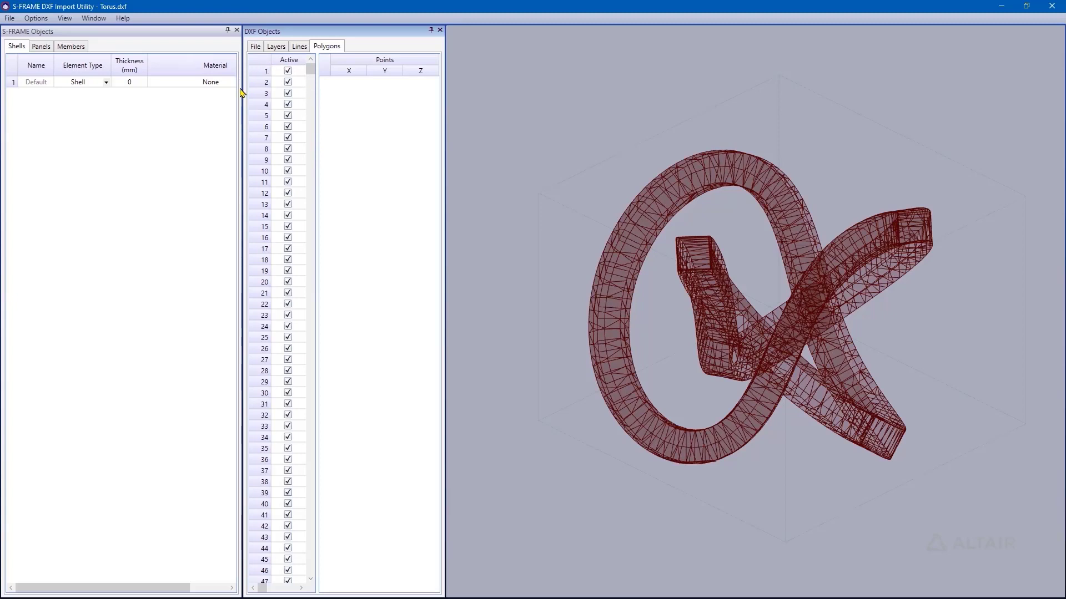
- Set the default shell's thickness to 12.5 mm and its material to 1 : Steel (US & CAN)
drag(243, 88, 275, 89)
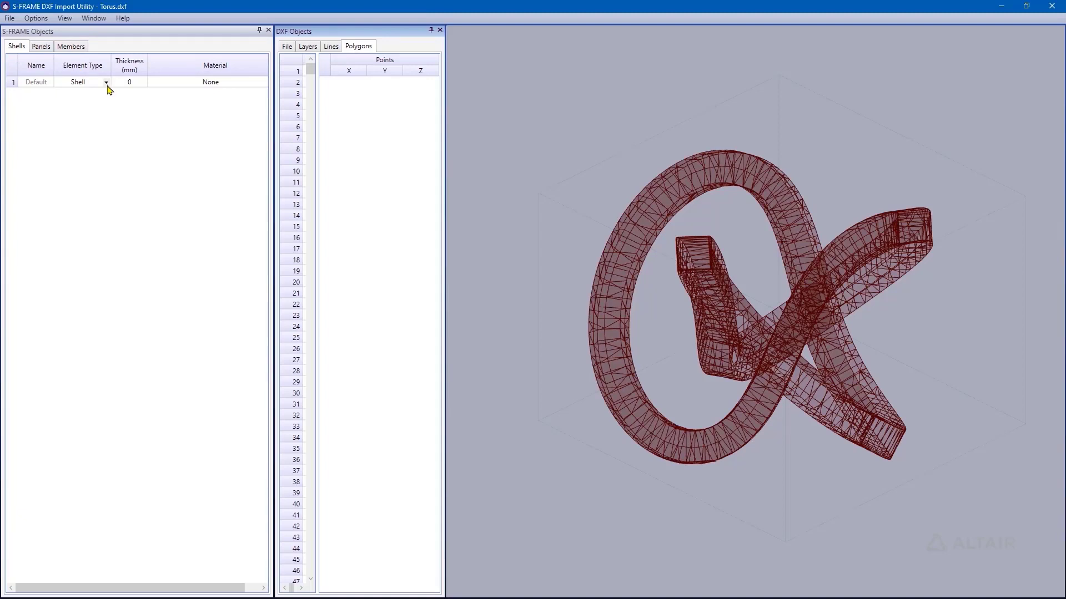
click(128, 84)
text(12.5)
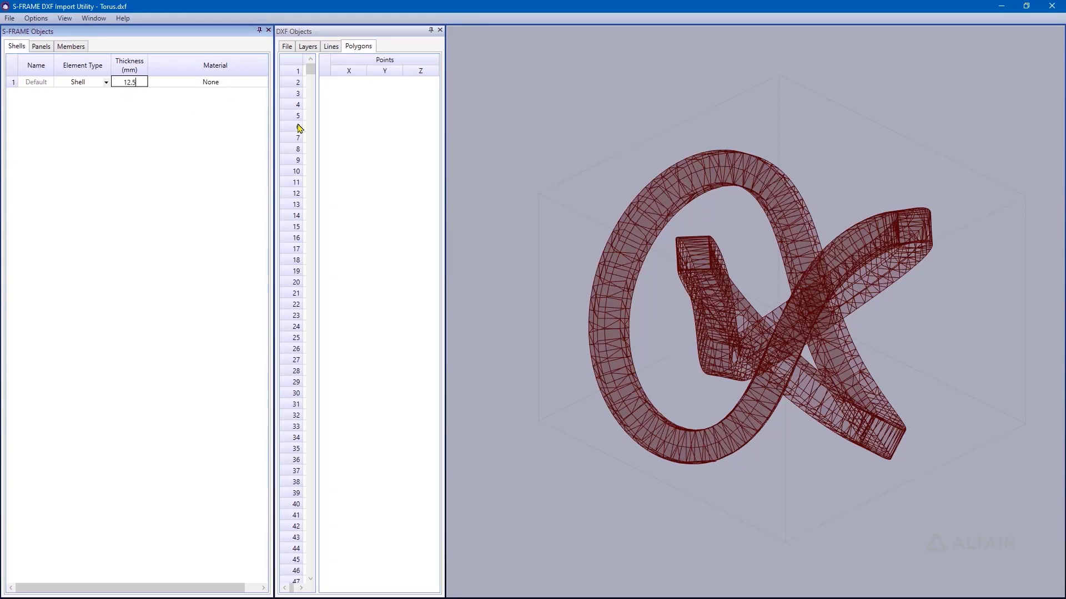
drag(274, 116, 309, 117)
click(295, 83)
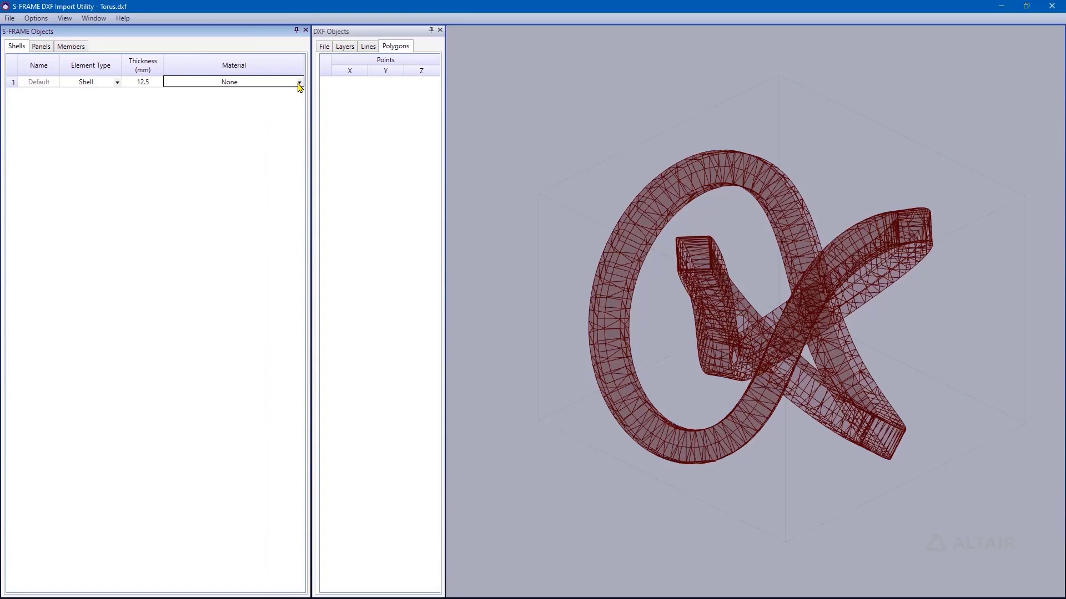
click(298, 82)
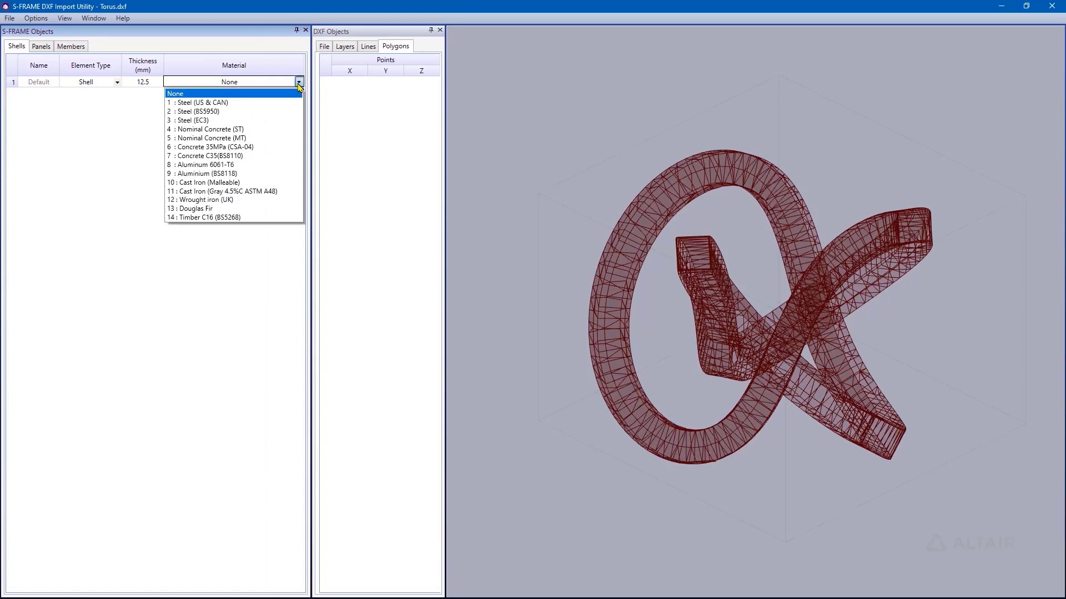
click(247, 103)
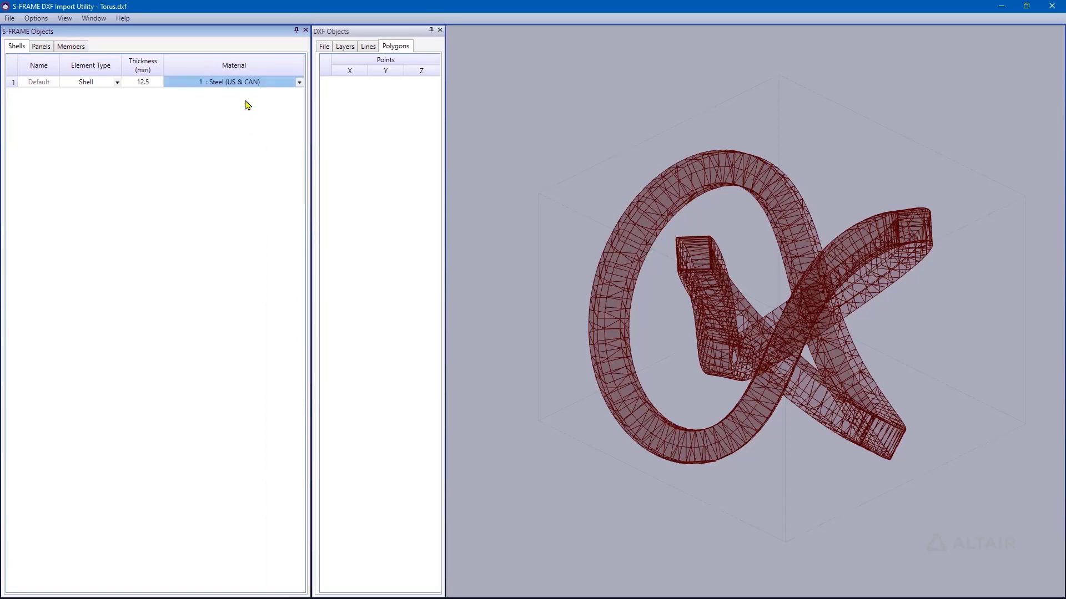
- Import the torus shells into the S-FRAME model and close the DXF Import Utility
click(10, 19)
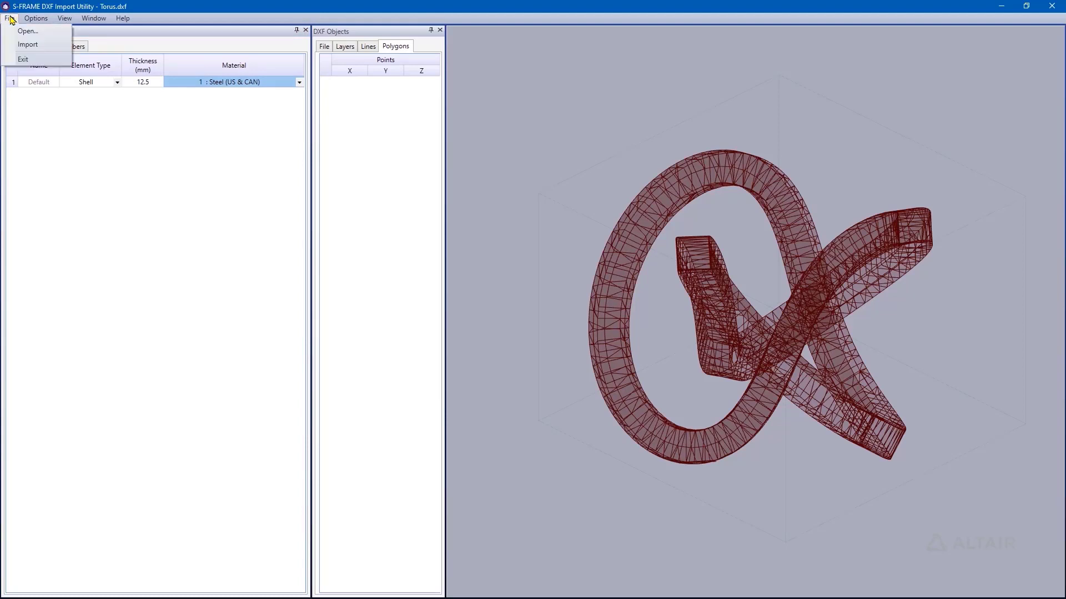
click(17, 48)
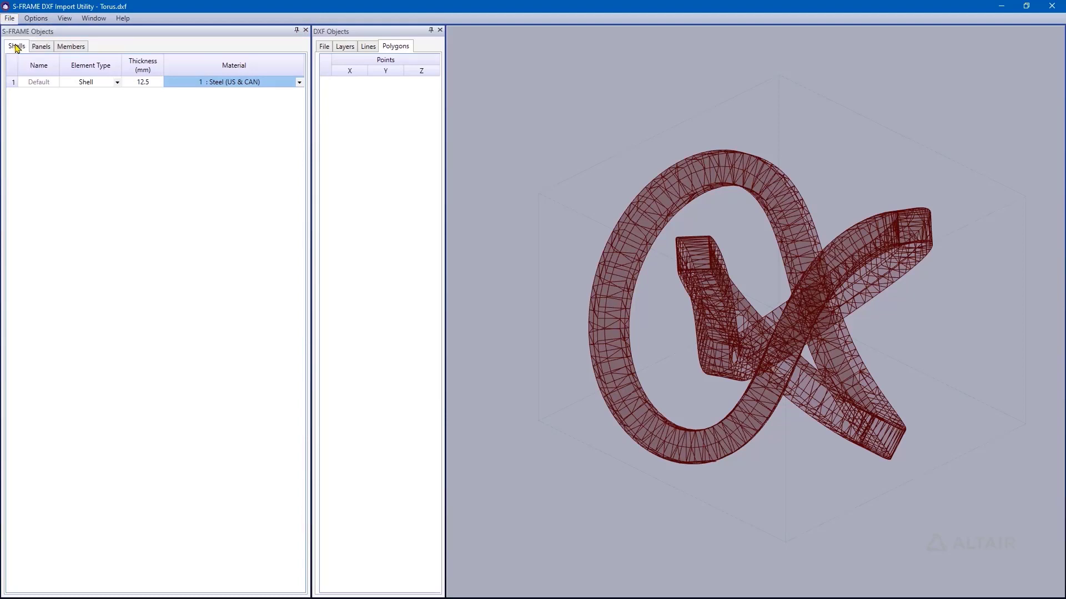
click(1052, 5)
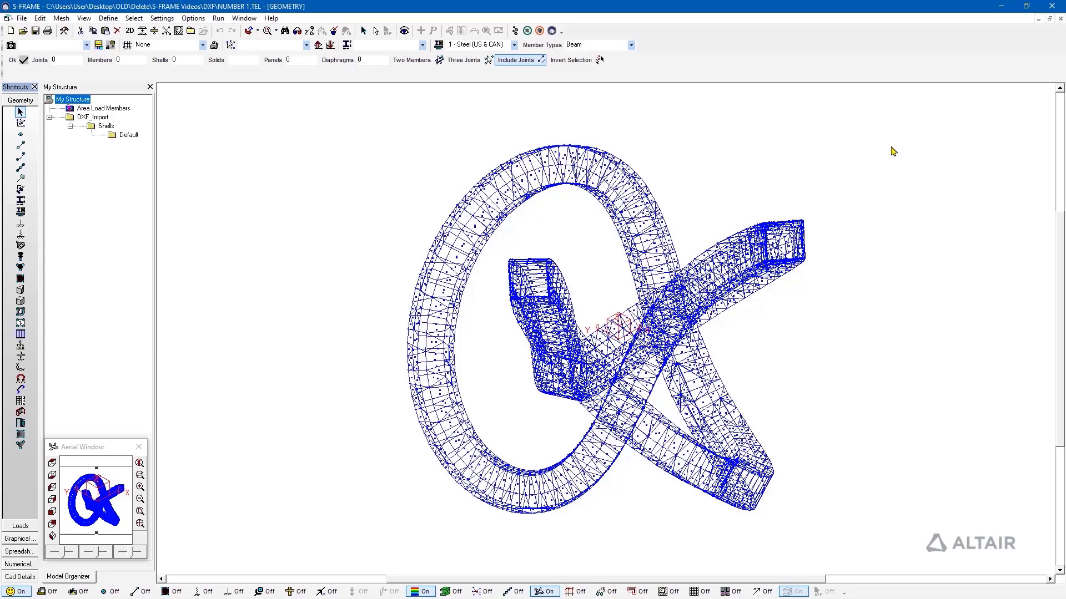
- Show the shell elements with their thickness labels and check the thickness assigned across the torus
click(20, 278)
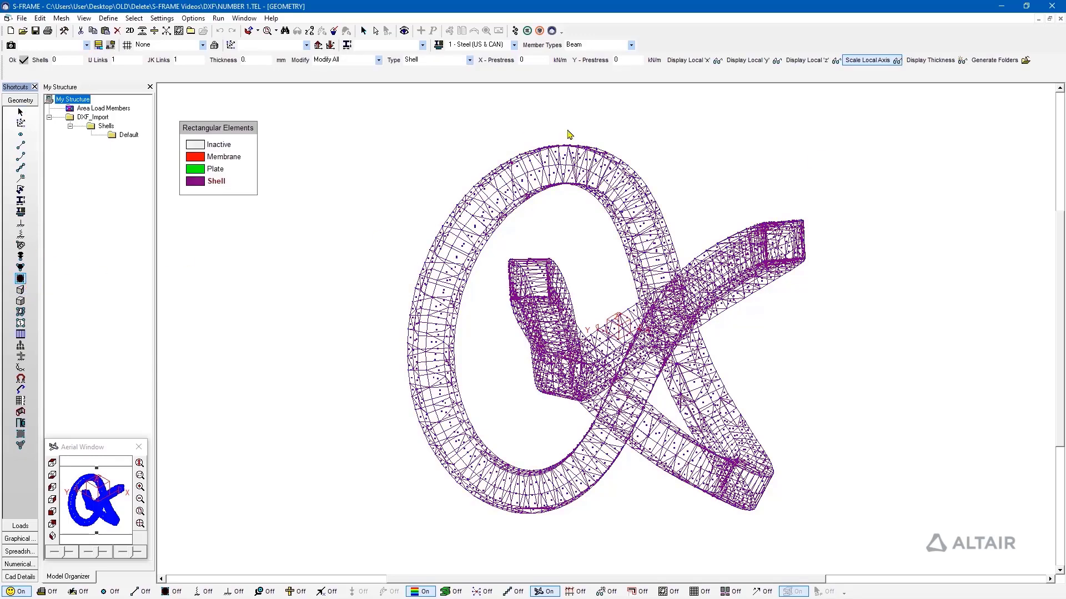
click(935, 63)
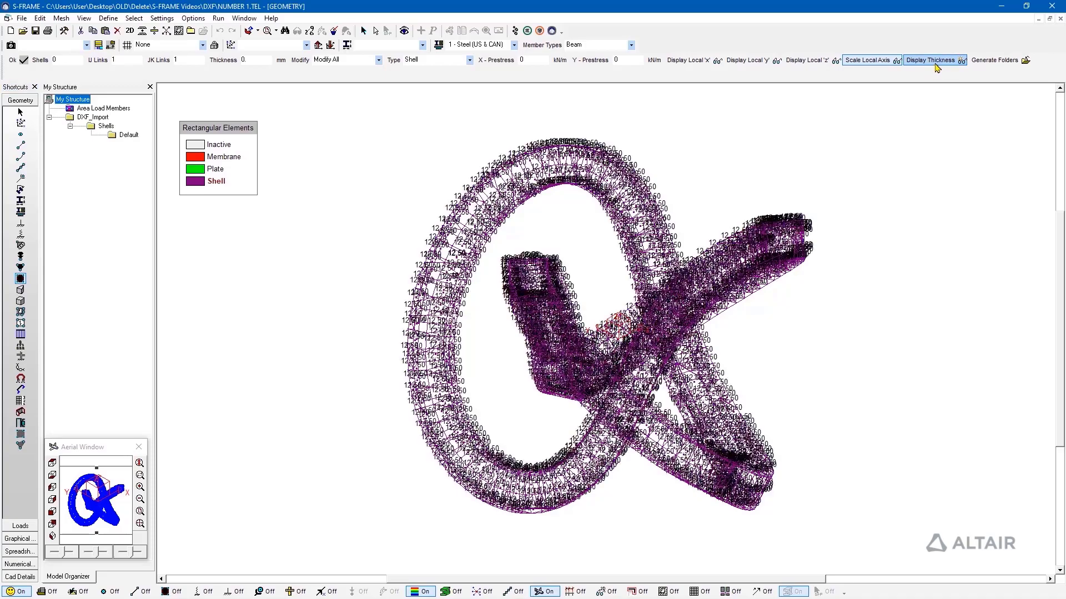
scroll(523, 209, up, 5)
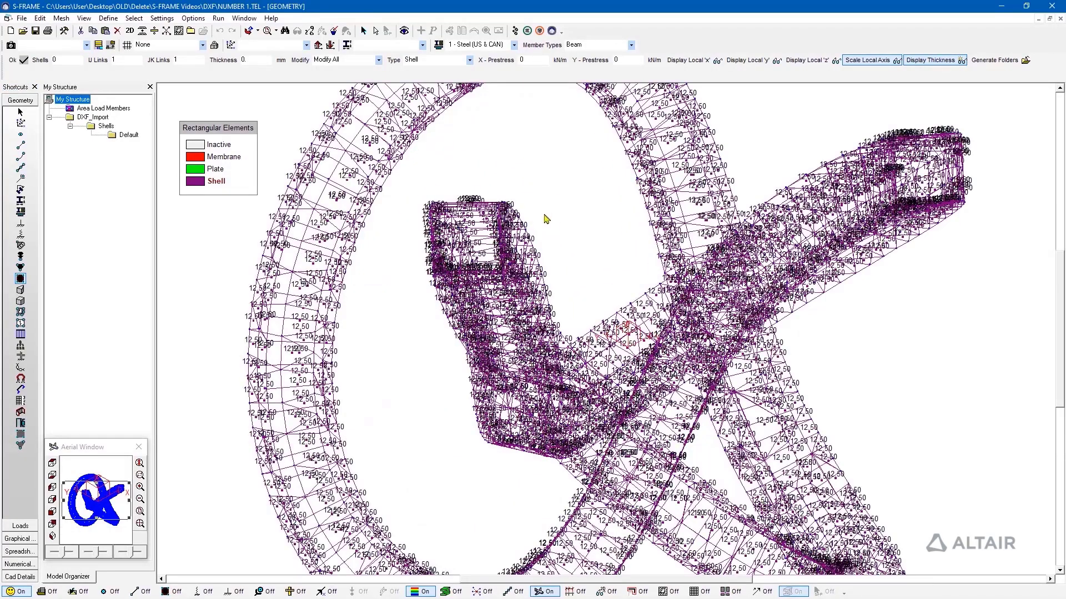
scroll(542, 244, down, 4)
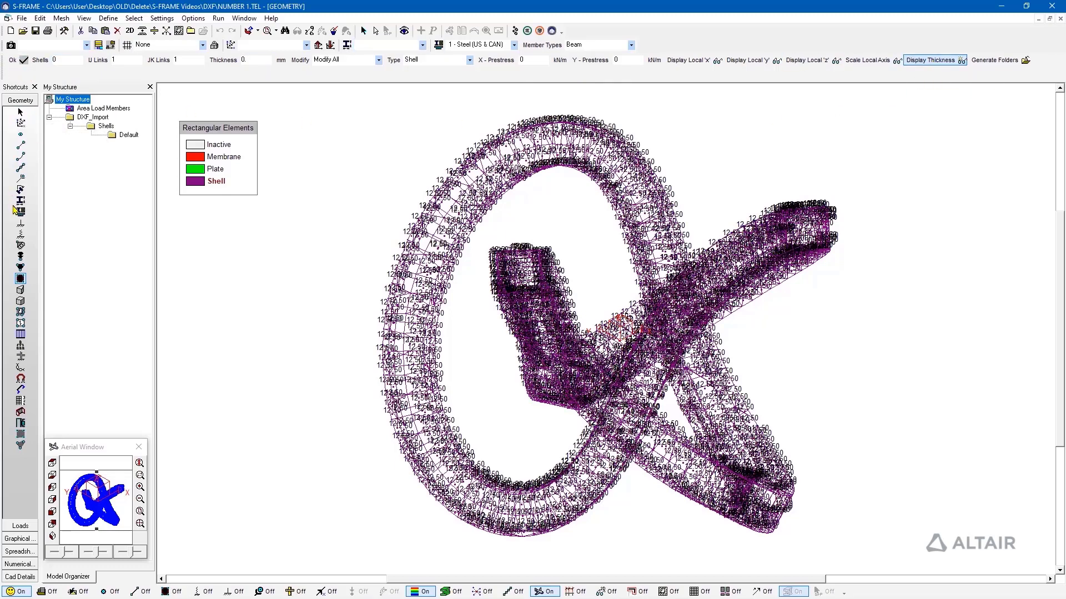
- Assign supports fixed in Tx, Ty, Tz, Rx, Ry and Rz to the joints along the lowest part of the large ring
click(21, 222)
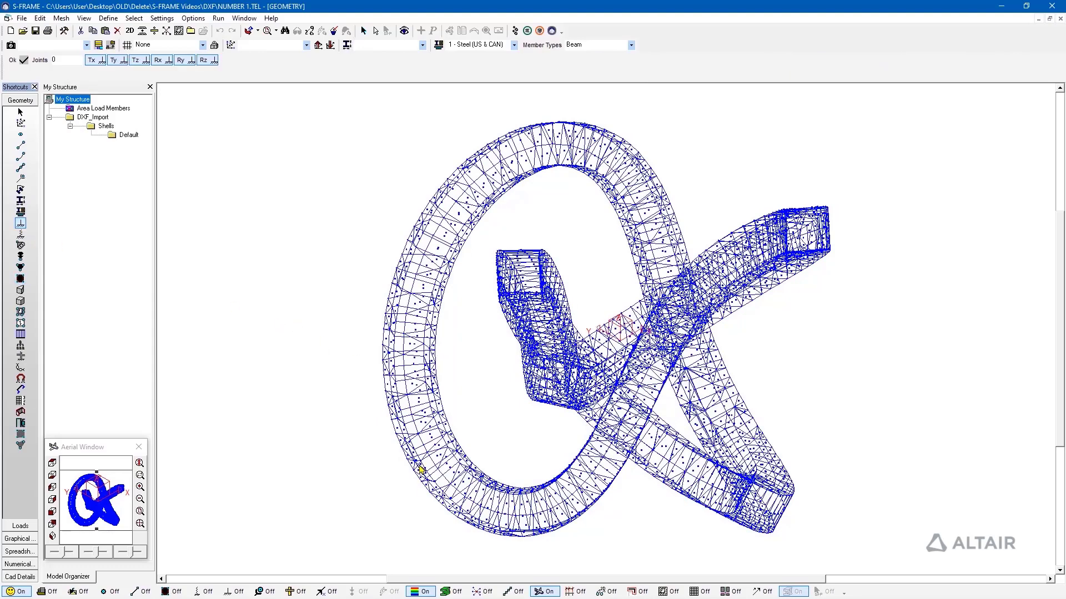
drag(372, 478, 578, 573)
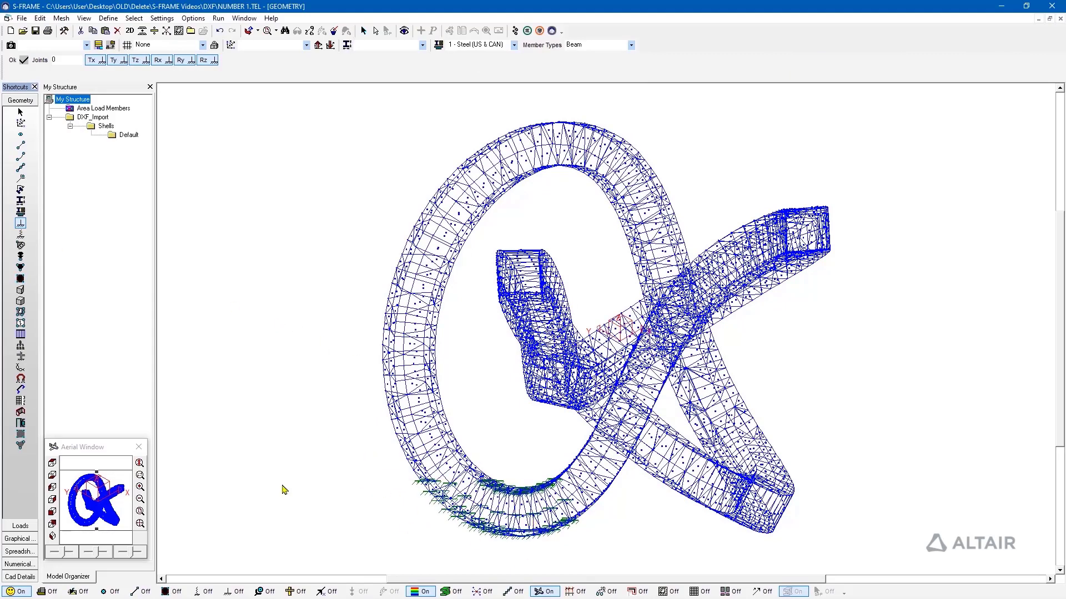
- Create a load case named Self Weight with a Z gravitational factor of -1
click(20, 525)
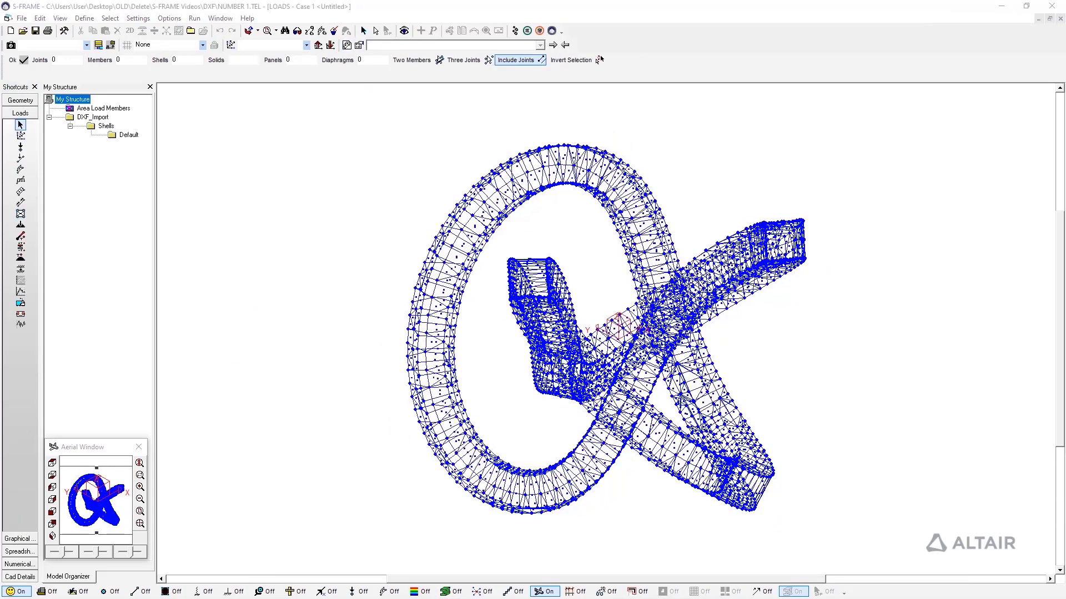
key(BackSpace)
key(BackSpace)
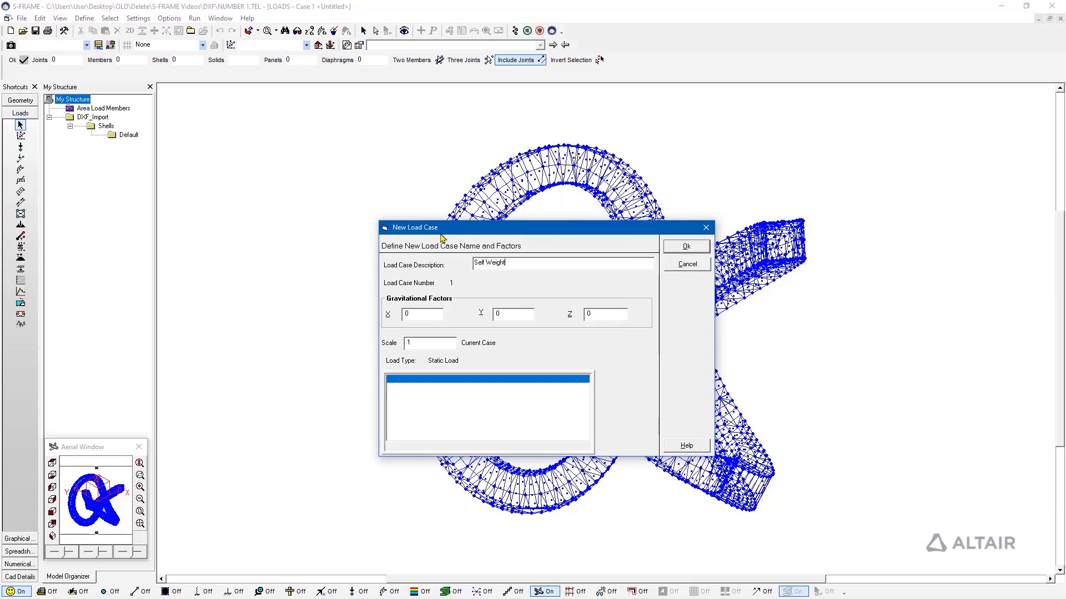
double_click(613, 315)
text(-1)
click(685, 247)
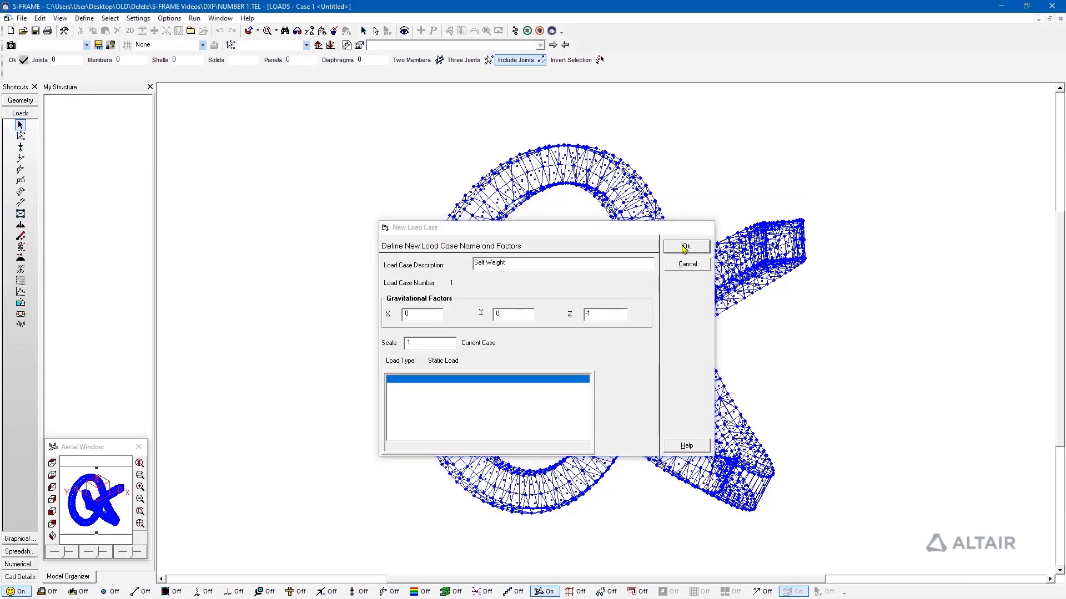
- Run the analysis of the torus model to obtain its graphical results
click(513, 31)
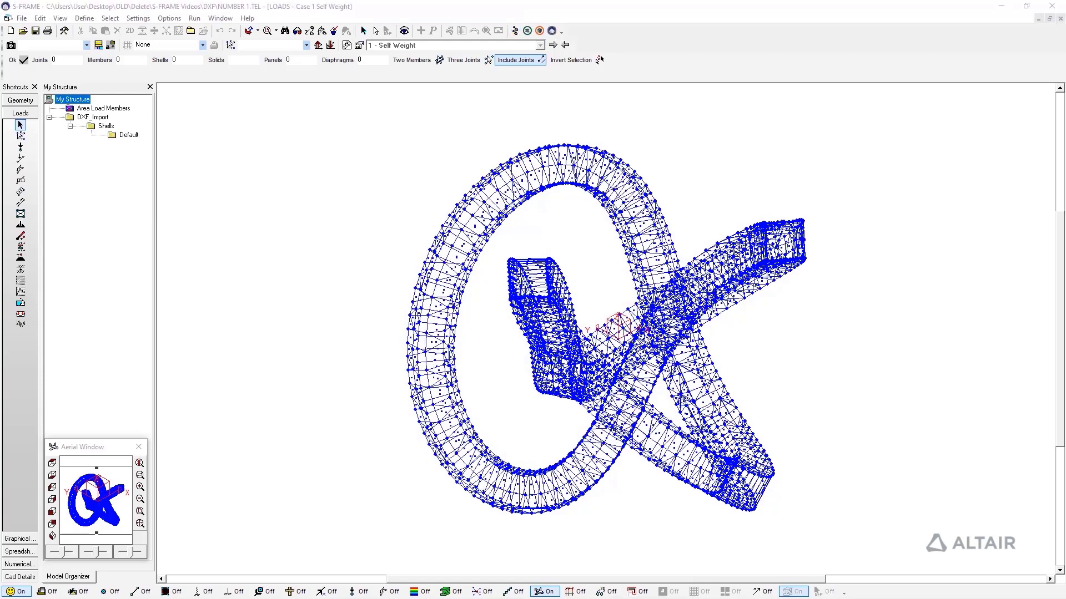
drag(643, 174, 625, 170)
click(759, 229)
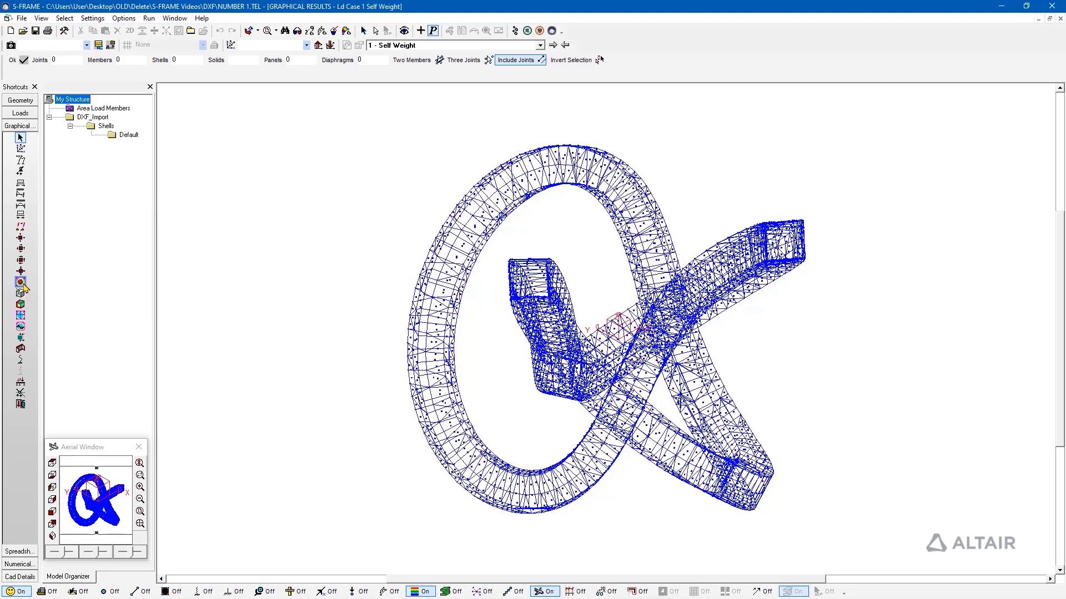
- Display the shell result contours for the Self Weight case as Z-Deflection
click(23, 284)
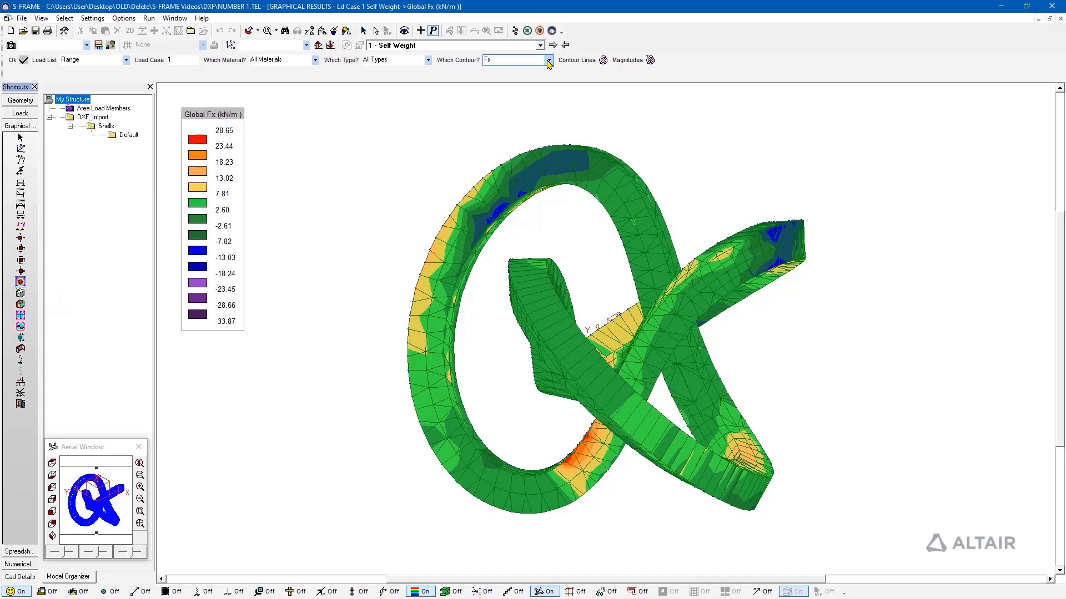
click(548, 61)
scroll(553, 82, down, 3)
click(502, 110)
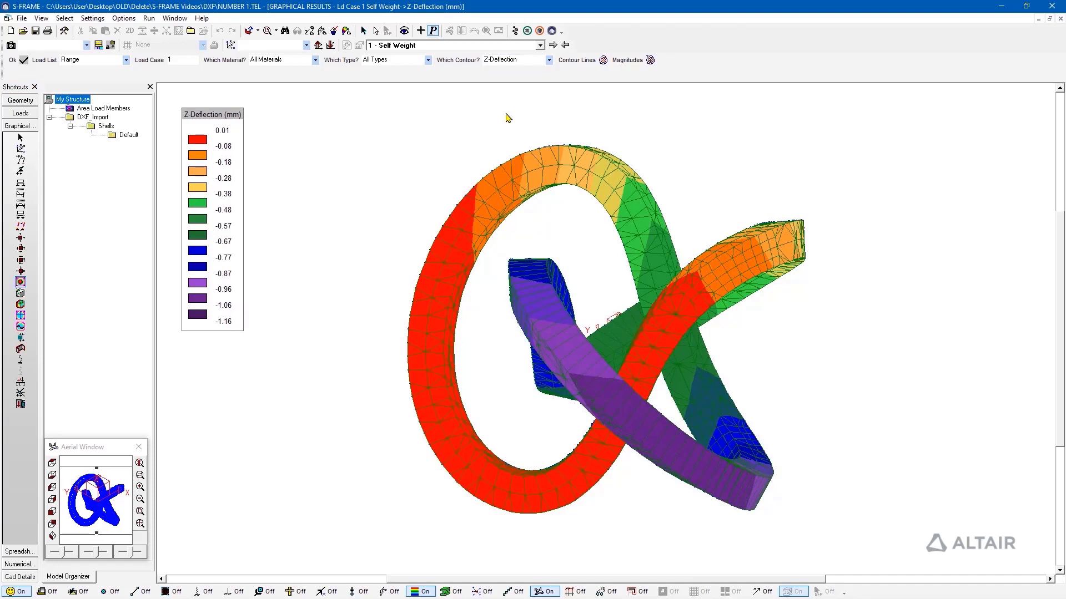
- Open the analysed model in S-VIEW
click(149, 19)
click(167, 46)
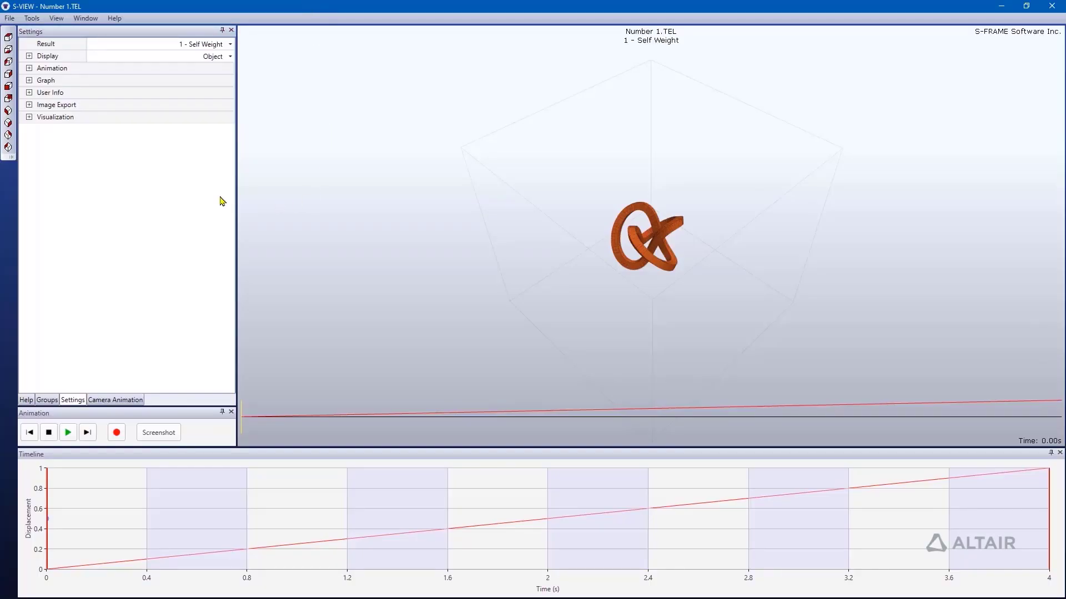
- Play the Self Weight displacement animation in S-VIEW, stop it, and close S-VIEW
scroll(562, 268, up, 3)
middle_drag(643, 268, 620, 188)
click(67, 433)
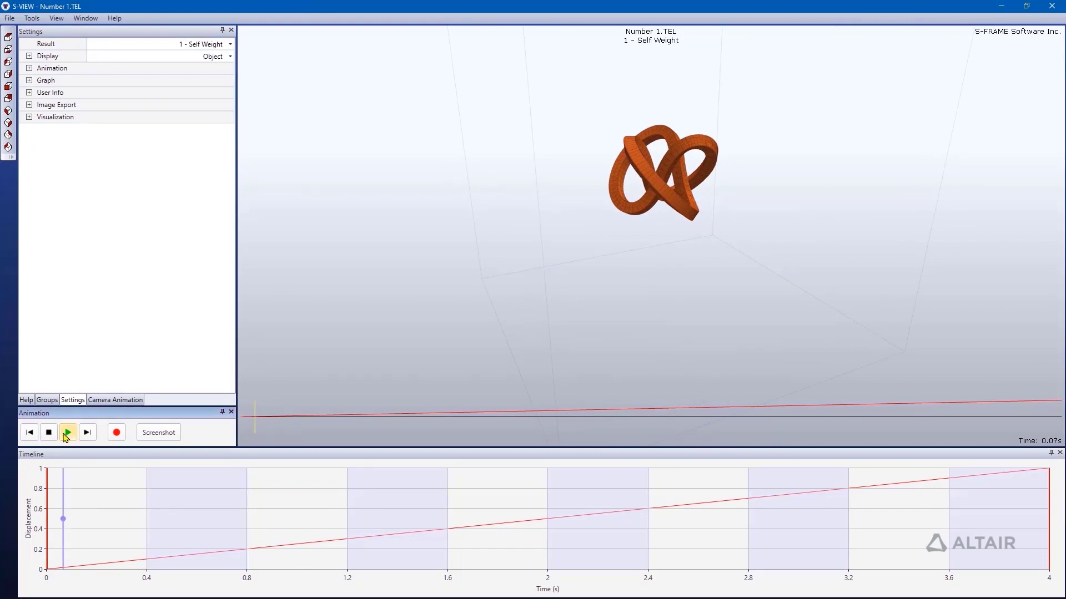
middle_drag(652, 255, 710, 255)
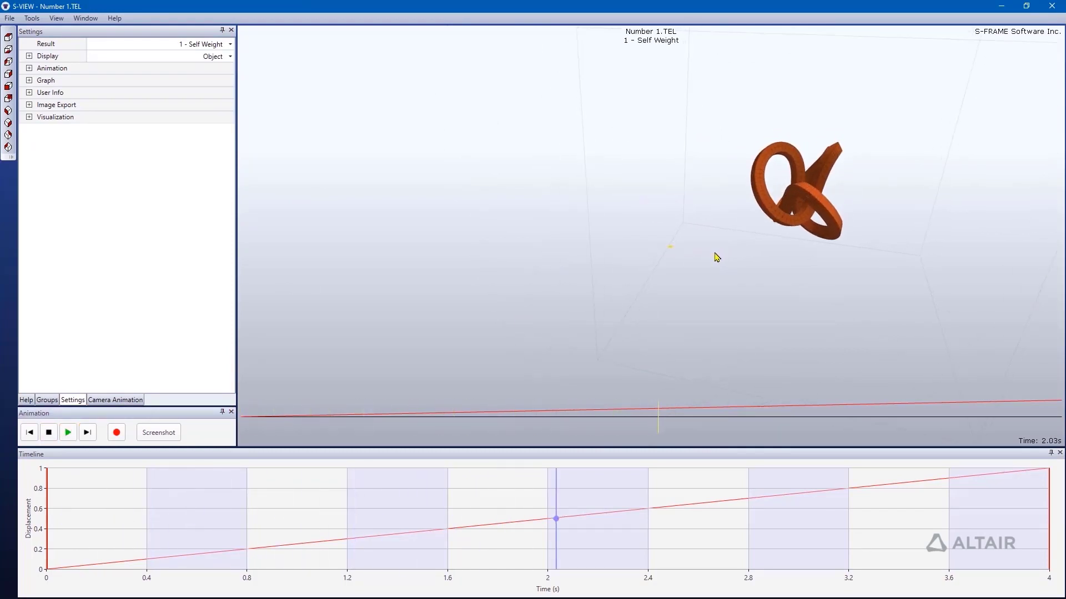
click(50, 432)
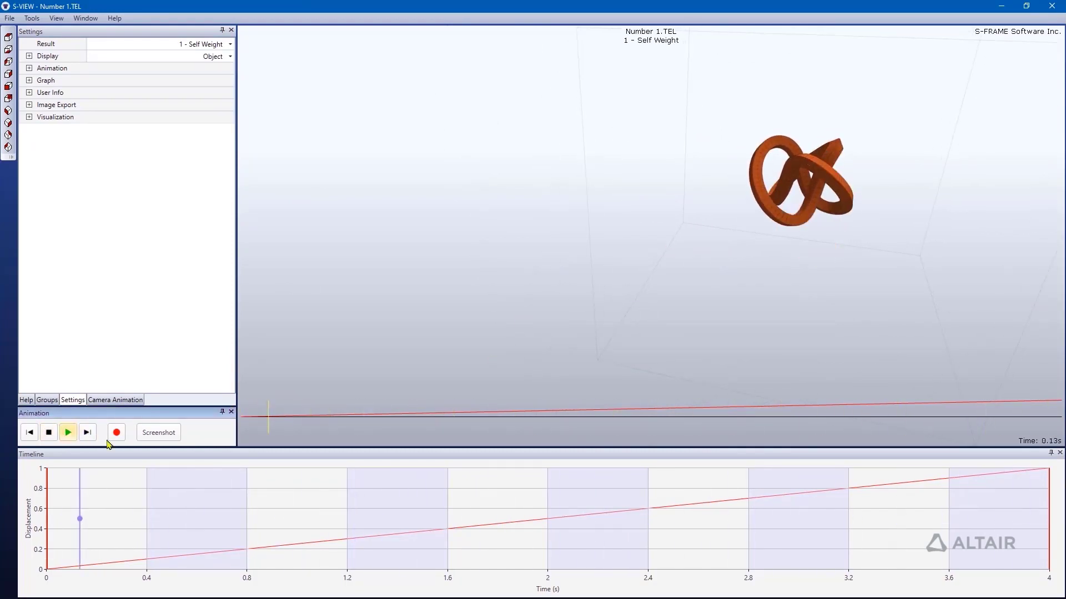
click(1052, 5)
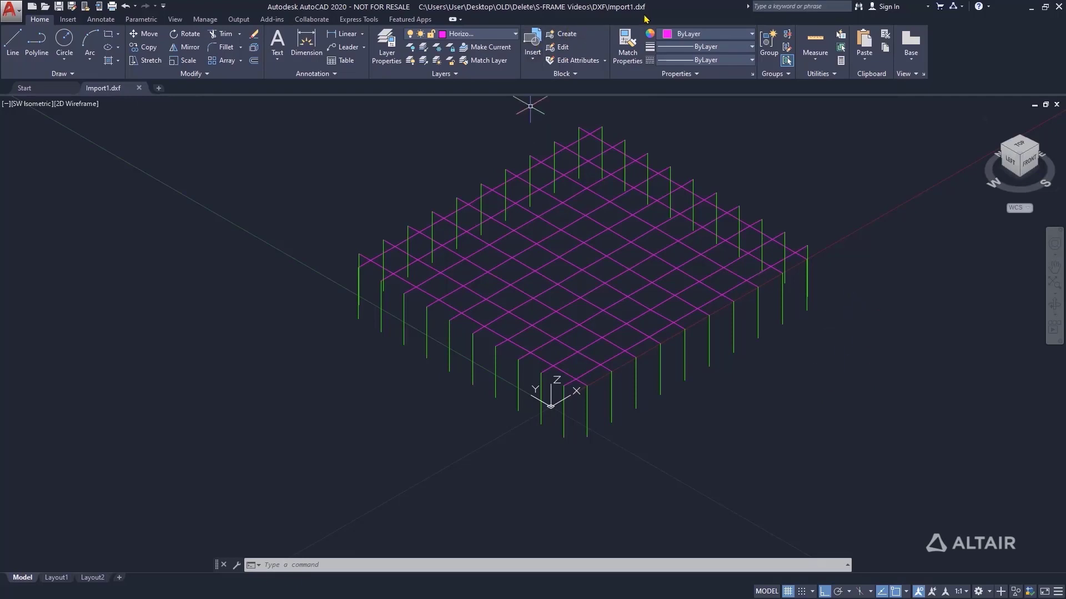
- Switch to AutoCAD, check the file types available for saving Import1.dxf under another format, and close the dialog without saving
click(11, 12)
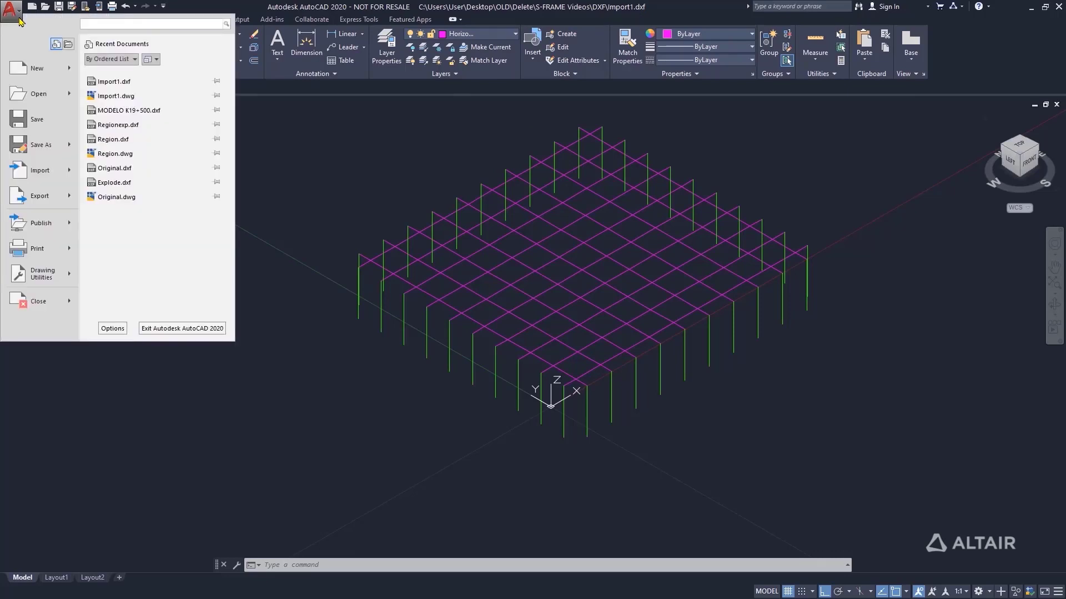
click(47, 145)
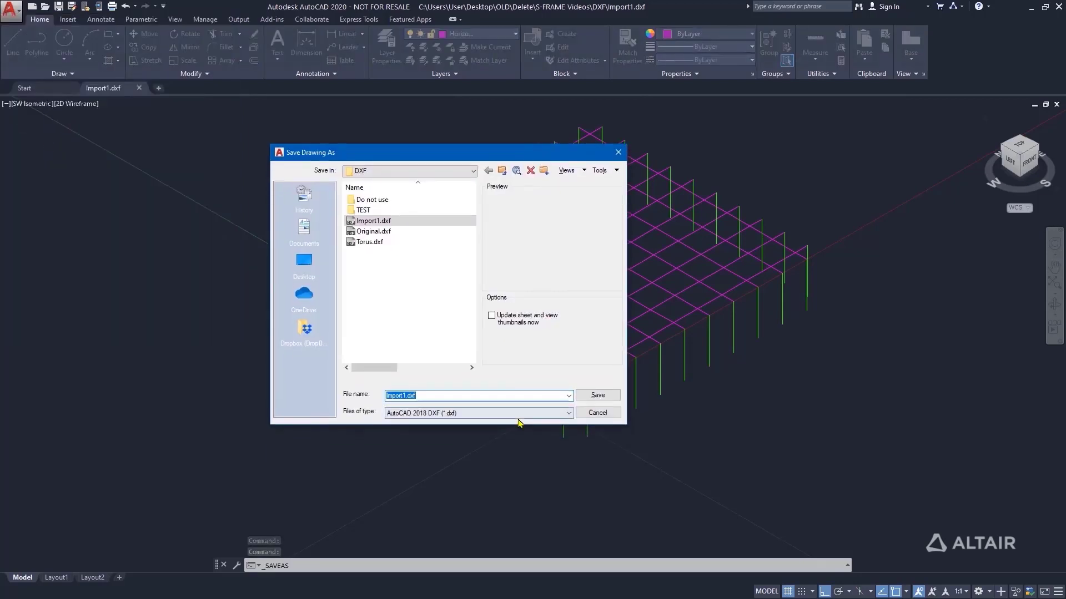
click(509, 414)
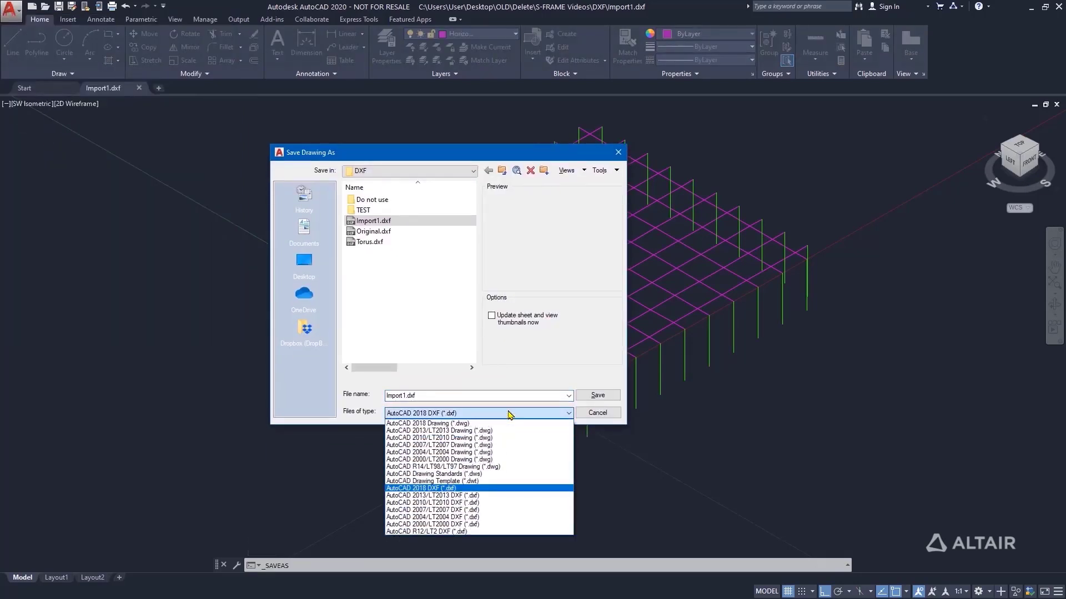
click(509, 414)
click(618, 152)
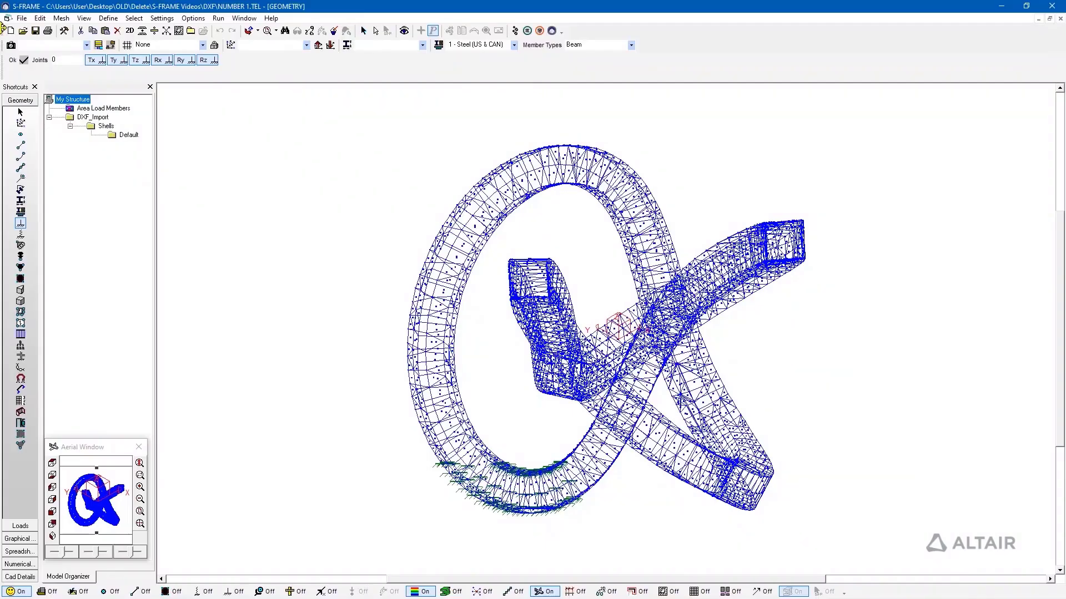
- Switch to S-FRAME, open Number 2.TEL, and review its material and section properties
click(22, 19)
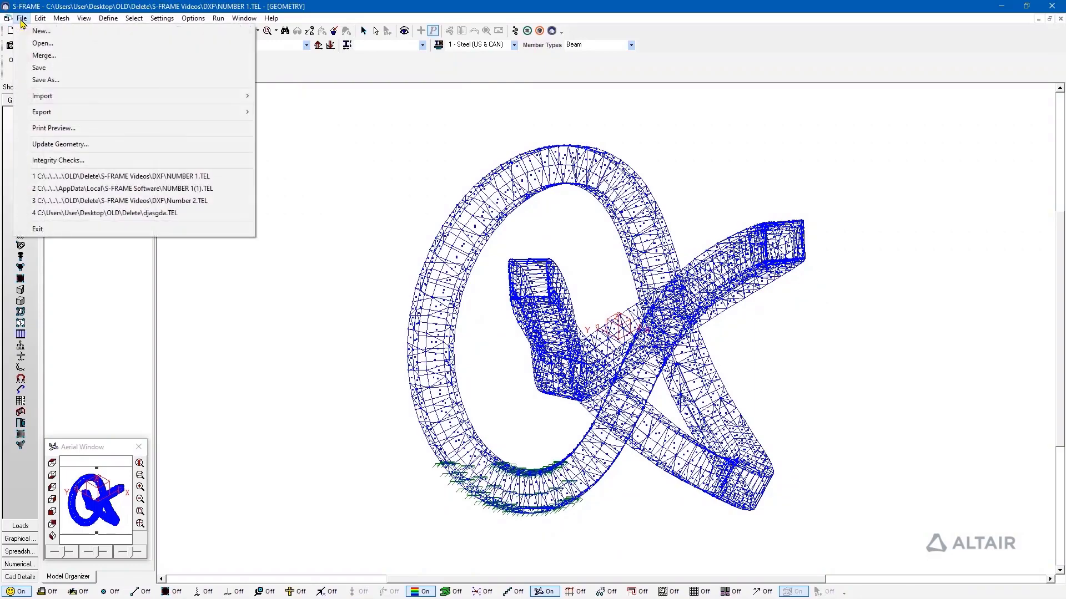
click(123, 202)
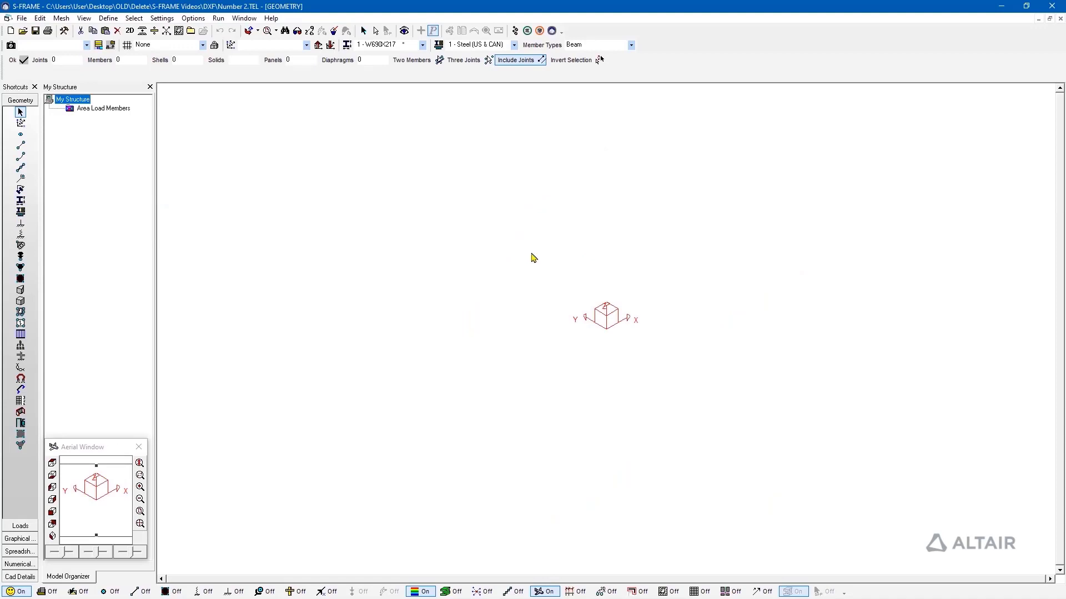
click(21, 211)
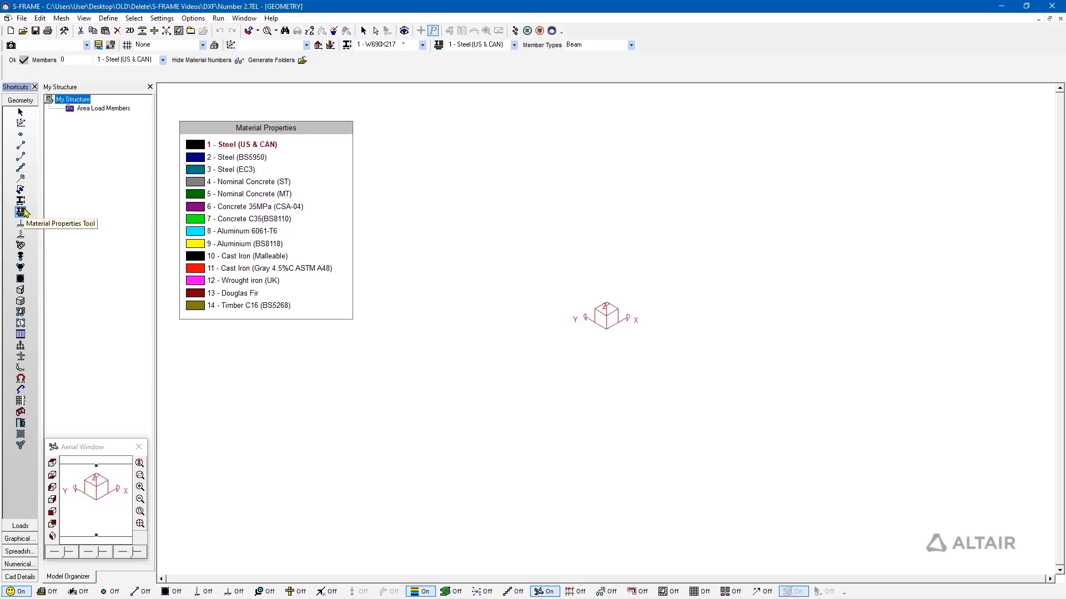
click(21, 201)
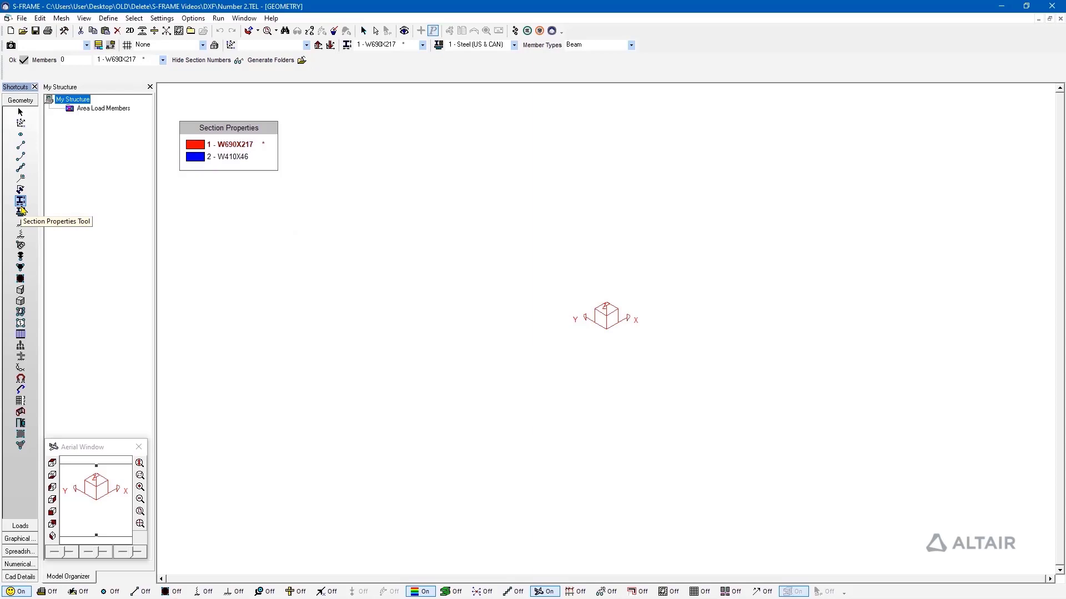
- Load Import1.dxf into the S-FRAME DXF Import Utility to examine its geometry, and close the utility
click(22, 18)
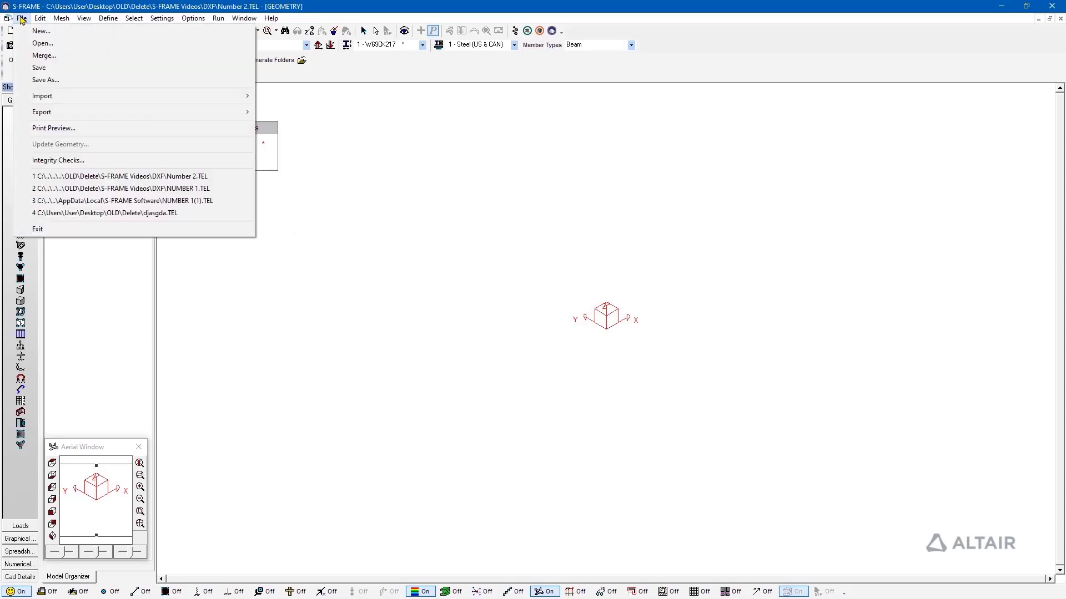
mouse_move(58, 103)
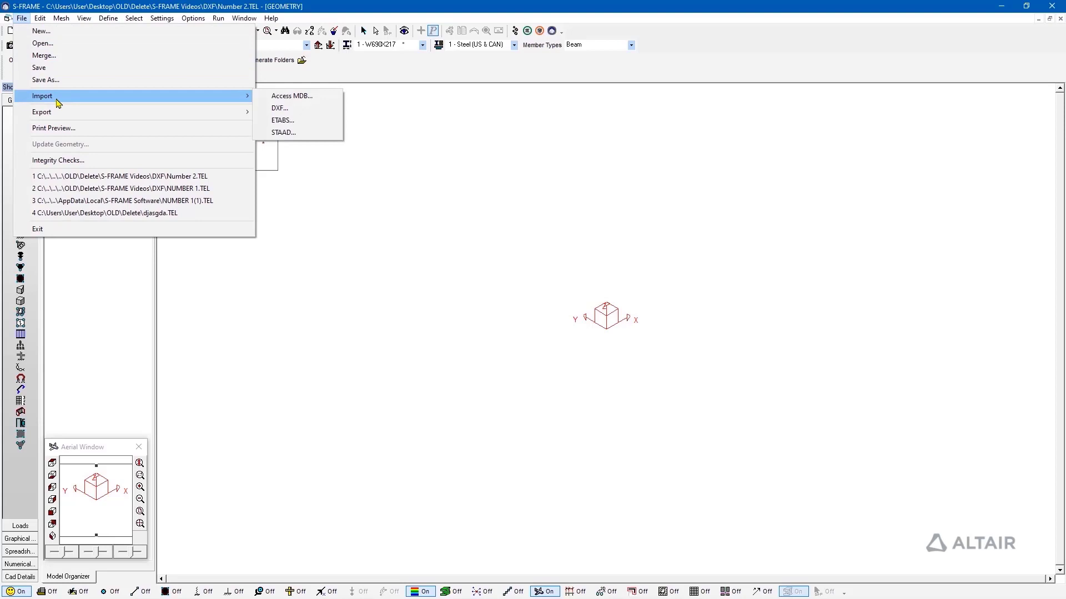
click(286, 109)
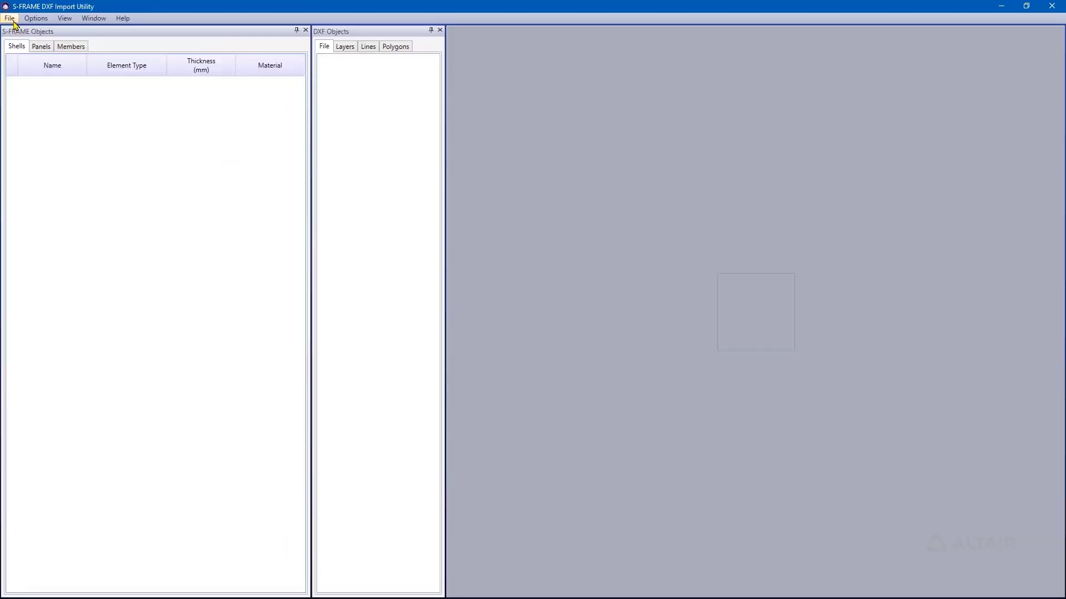
click(11, 20)
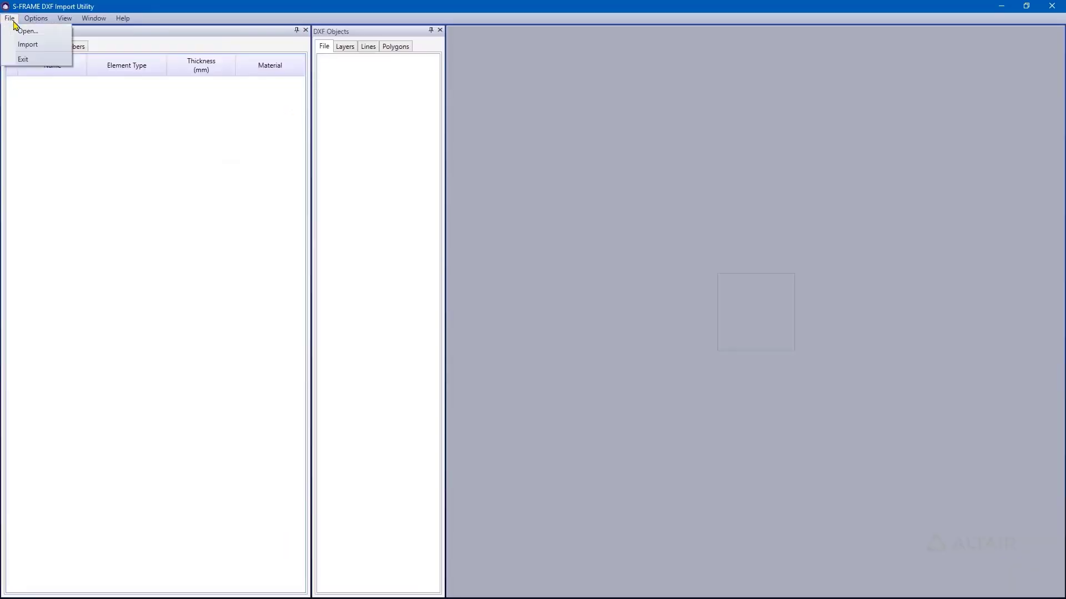
click(25, 31)
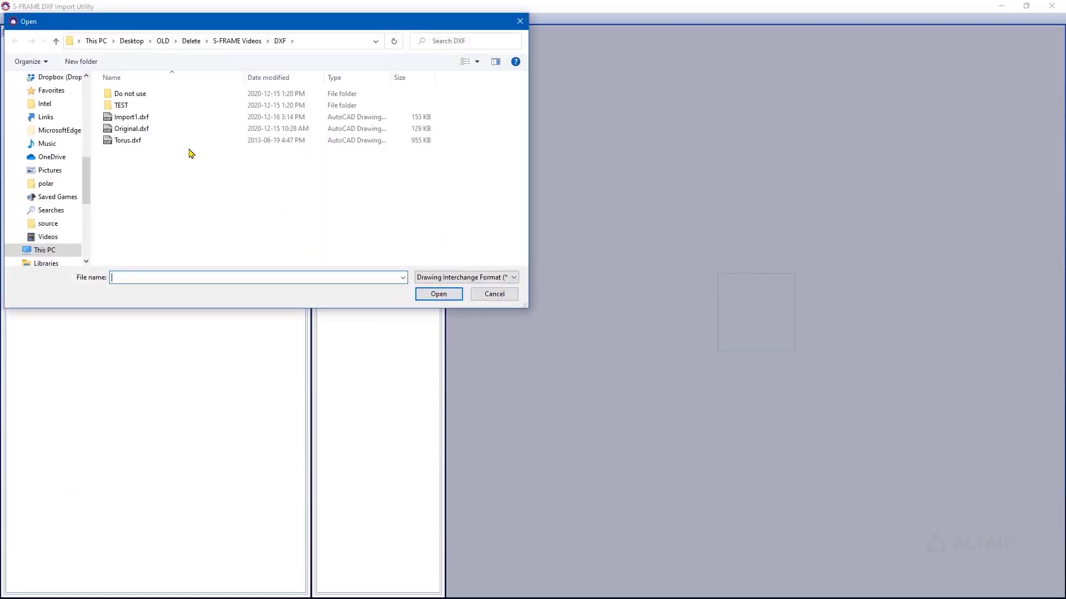
double_click(164, 120)
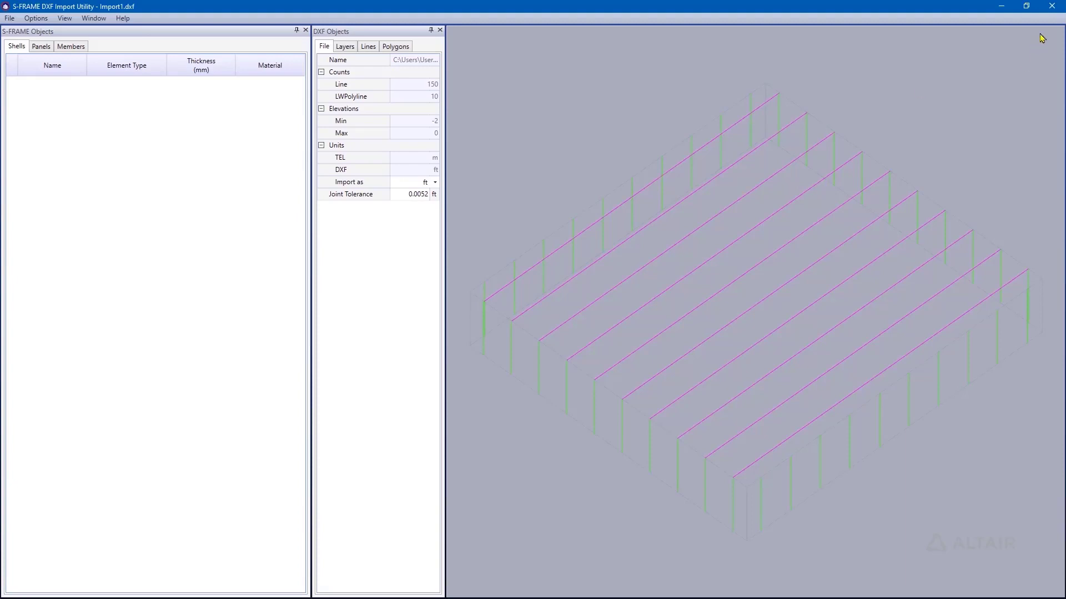
click(1052, 6)
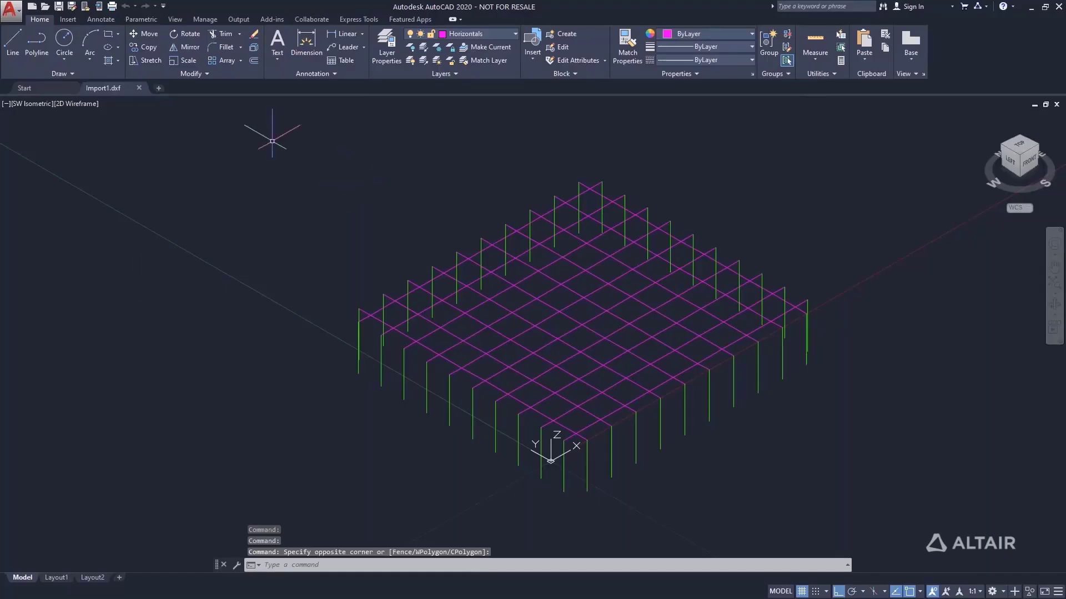
key(x)
key(Return)
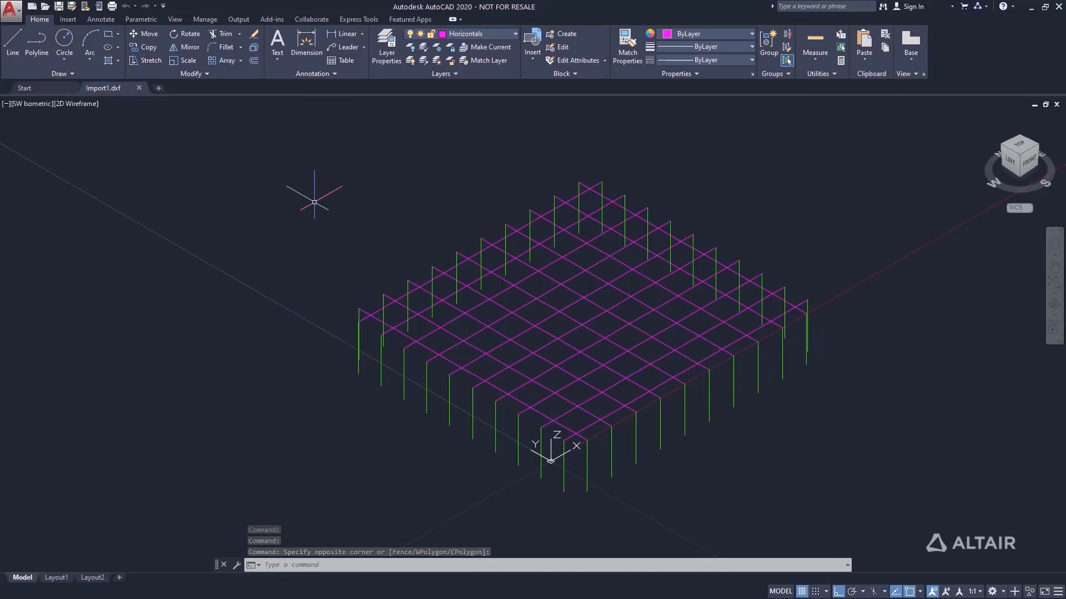
key(Escape)
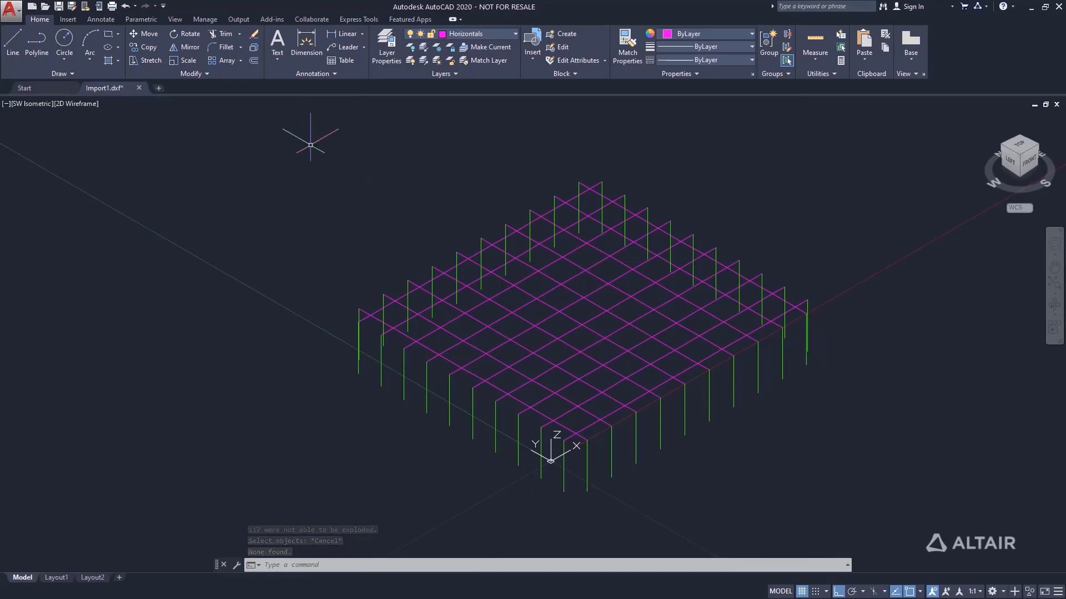
- Explode every object in the Import1.dxf grid drawing in AutoCAD
text(EXP)
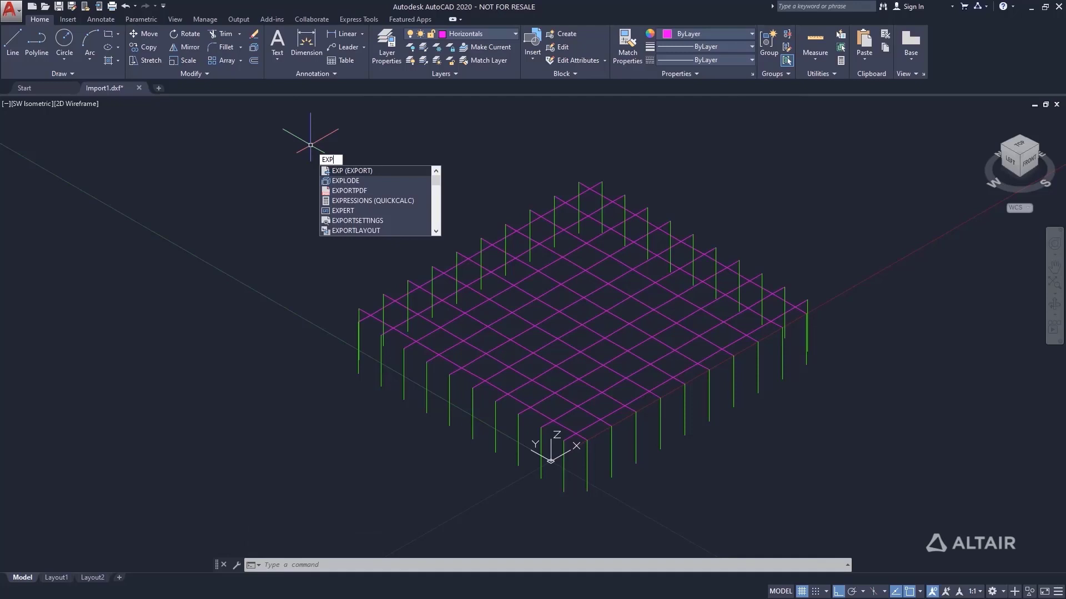
key(Down)
key(Return)
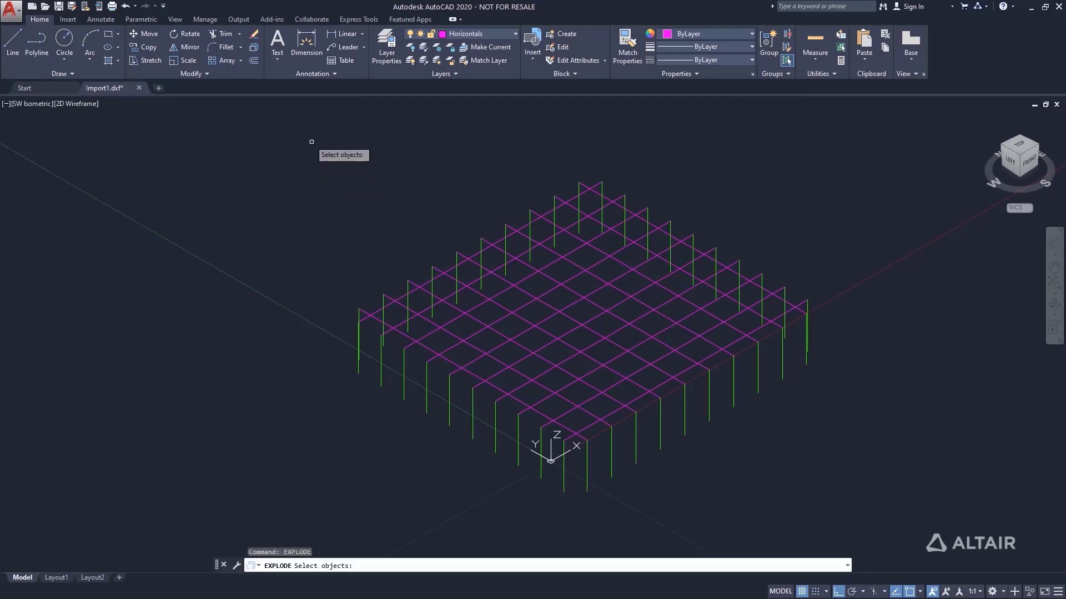
click(288, 121)
click(872, 509)
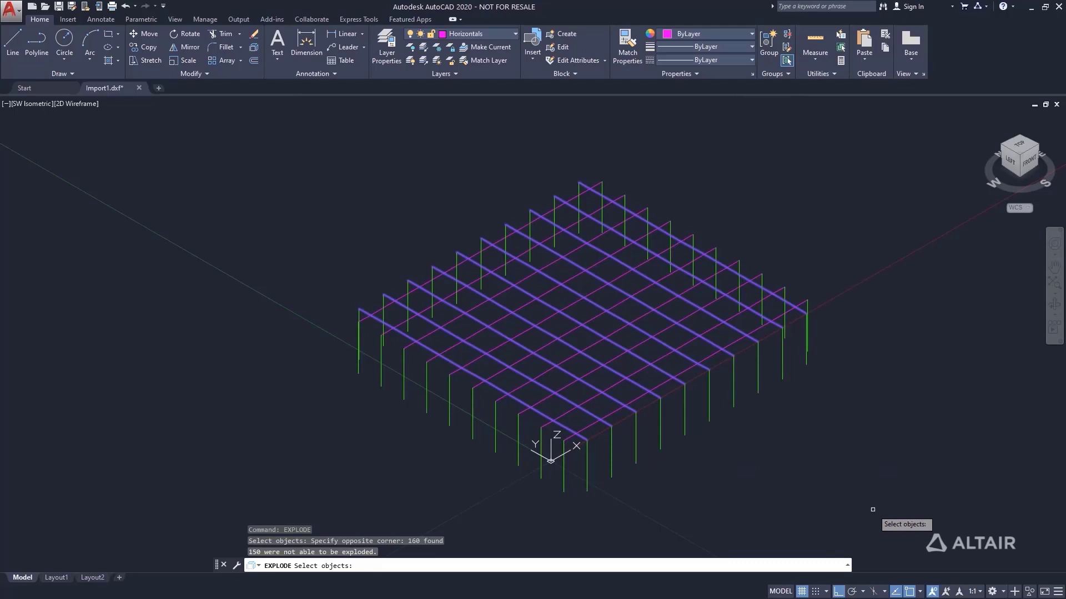
key(Return)
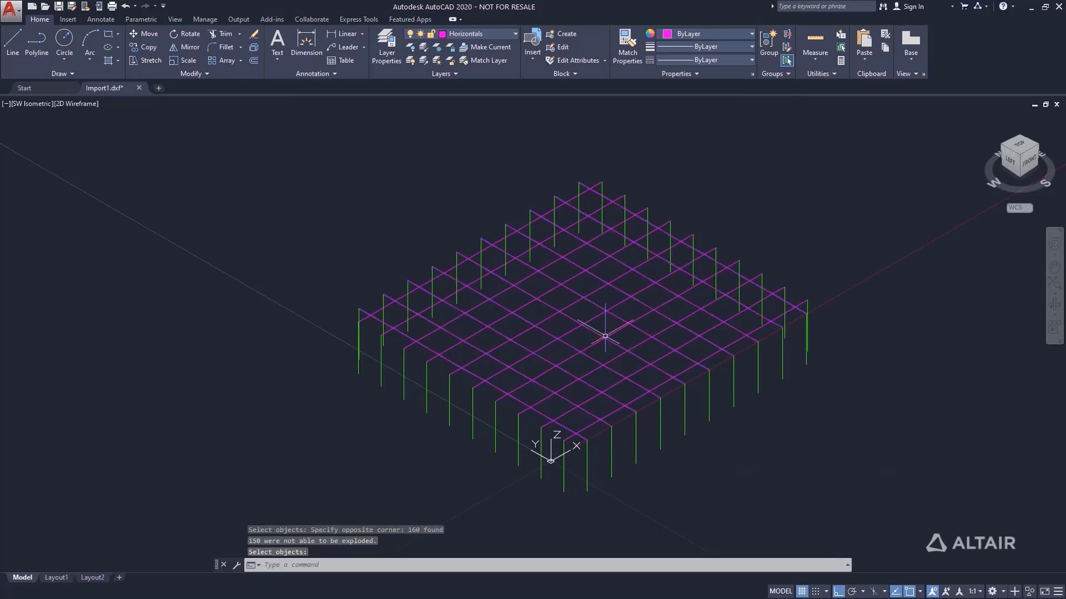
- Save the exploded drawing as Import1EXPLODE.dxf and exit AutoCAD, declining to save in AutoCAD 2018 Drawing format
click(15, 17)
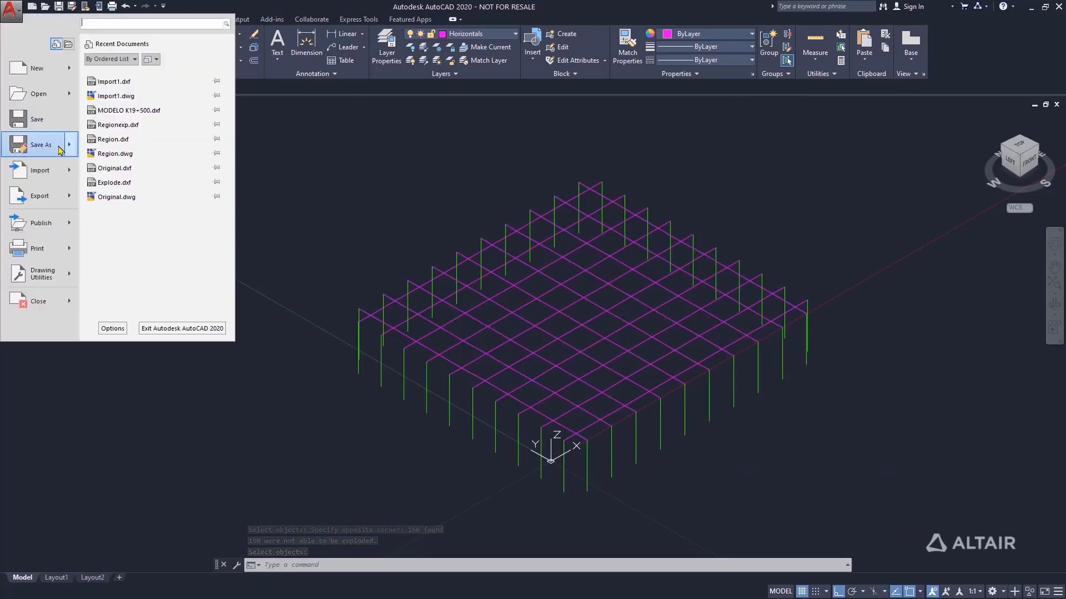
mouse_move(60, 150)
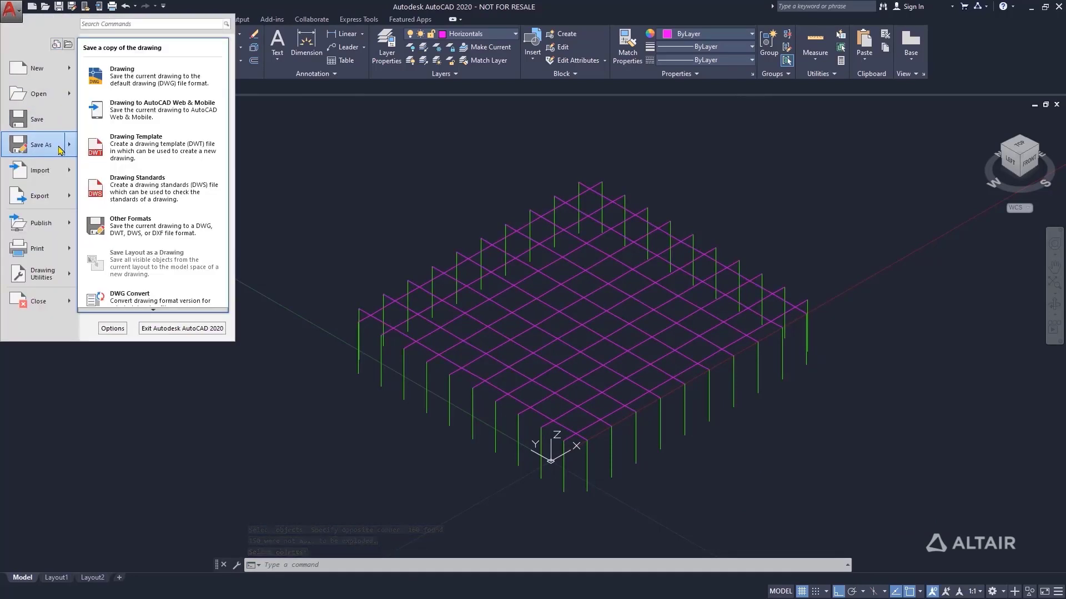
click(141, 222)
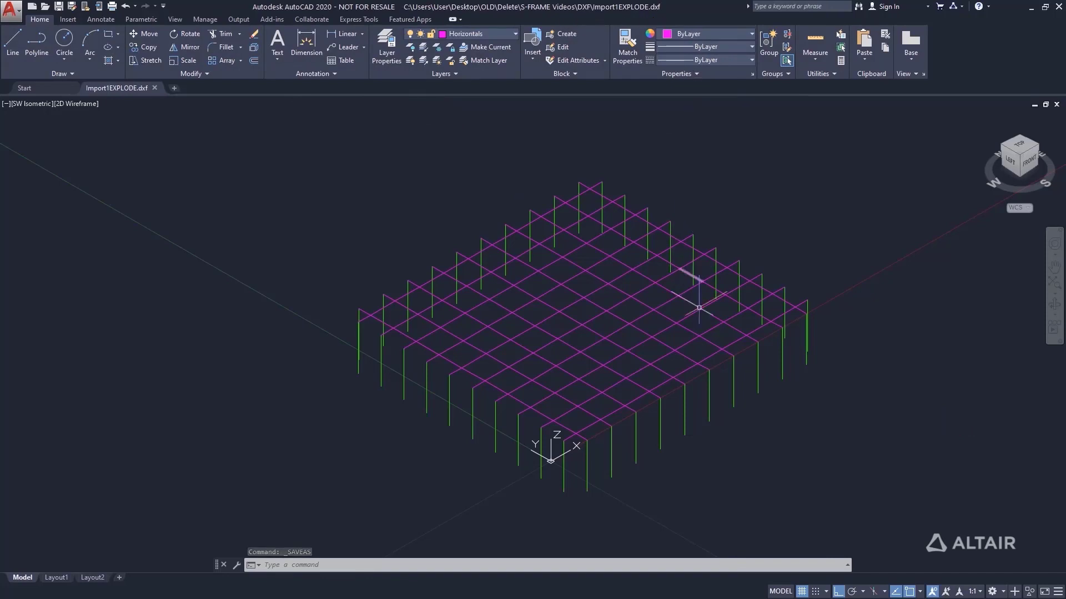
click(1059, 6)
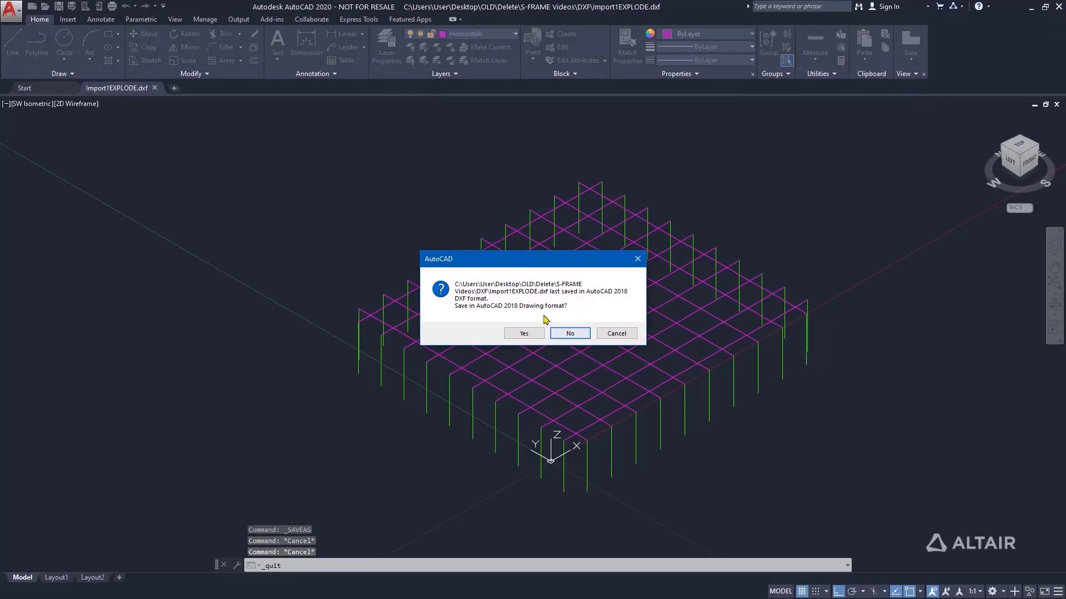
click(570, 333)
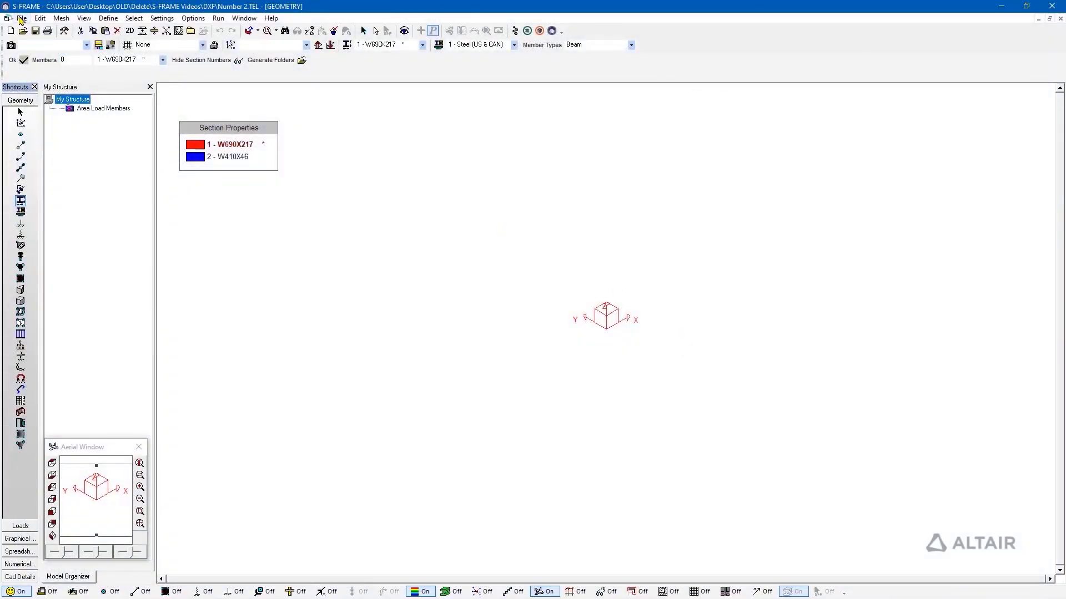
- Start a DXF import in S-FRAME and open Import1EXPLODE.dxf in the DXF Import Utility
click(21, 19)
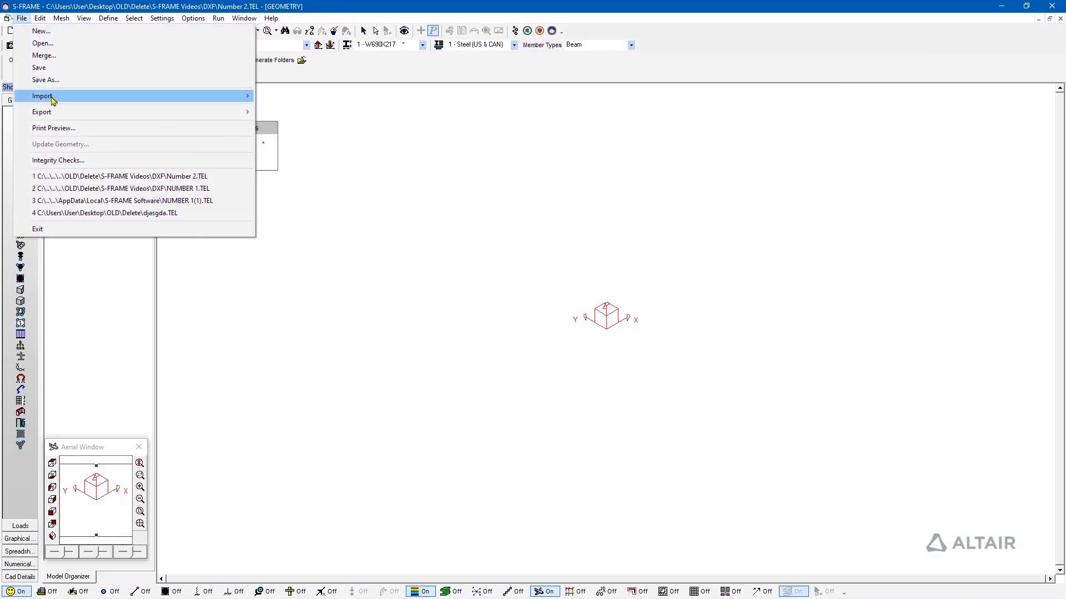
mouse_move(53, 99)
click(283, 108)
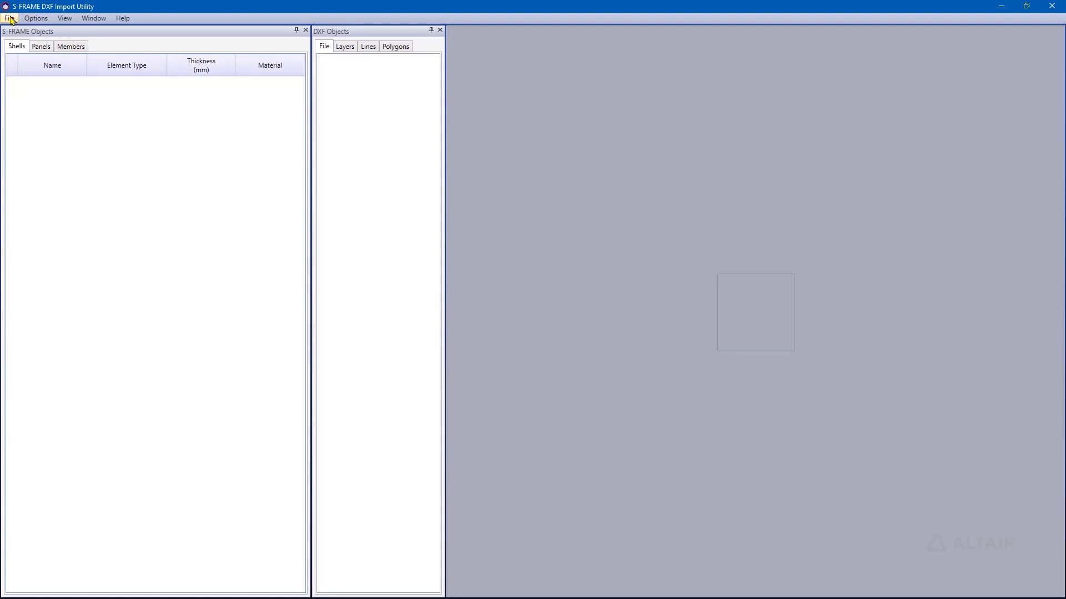
click(10, 18)
click(22, 29)
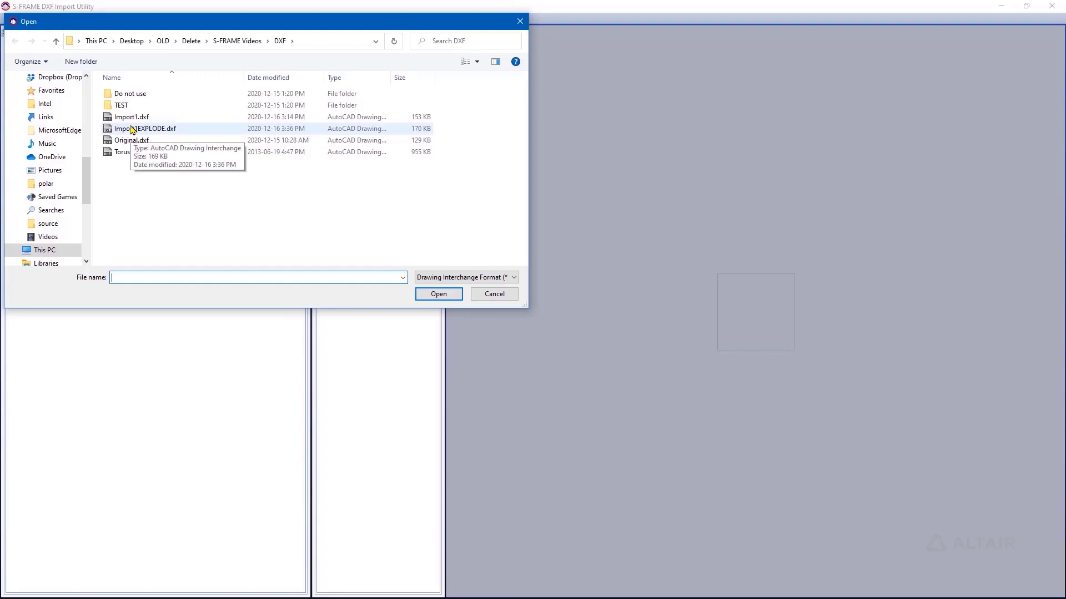
double_click(134, 129)
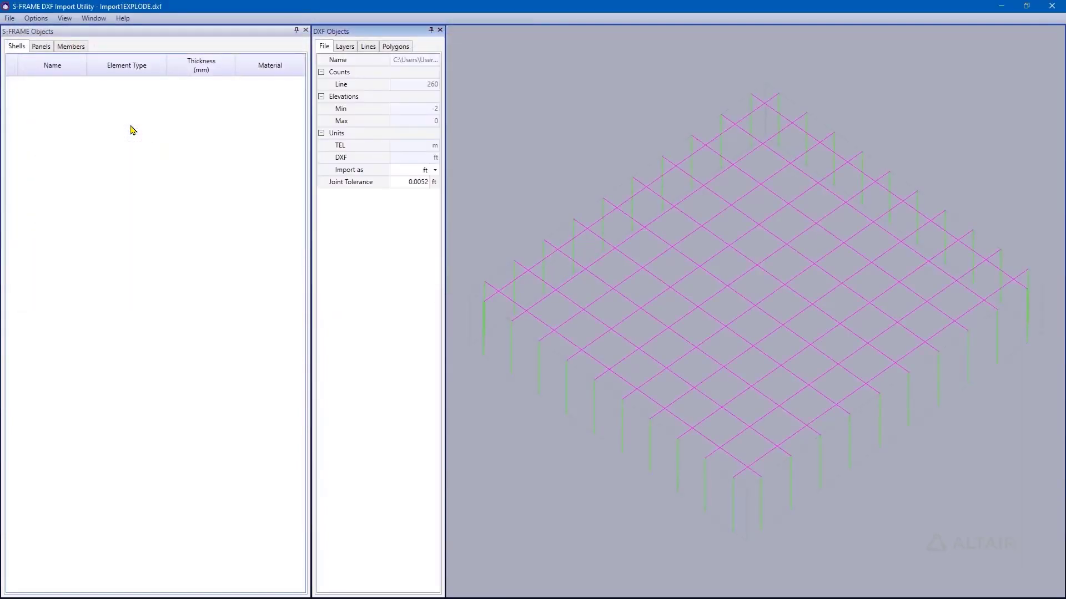
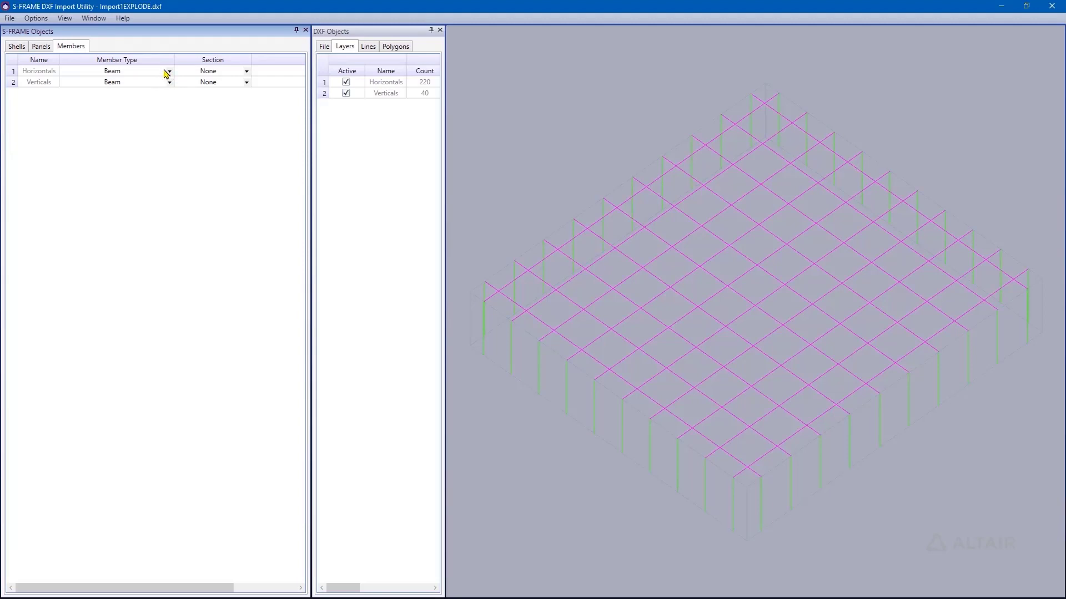
- Assign section W690X217 to the Horizontals members and section W410X46 to the Verticals members
click(247, 72)
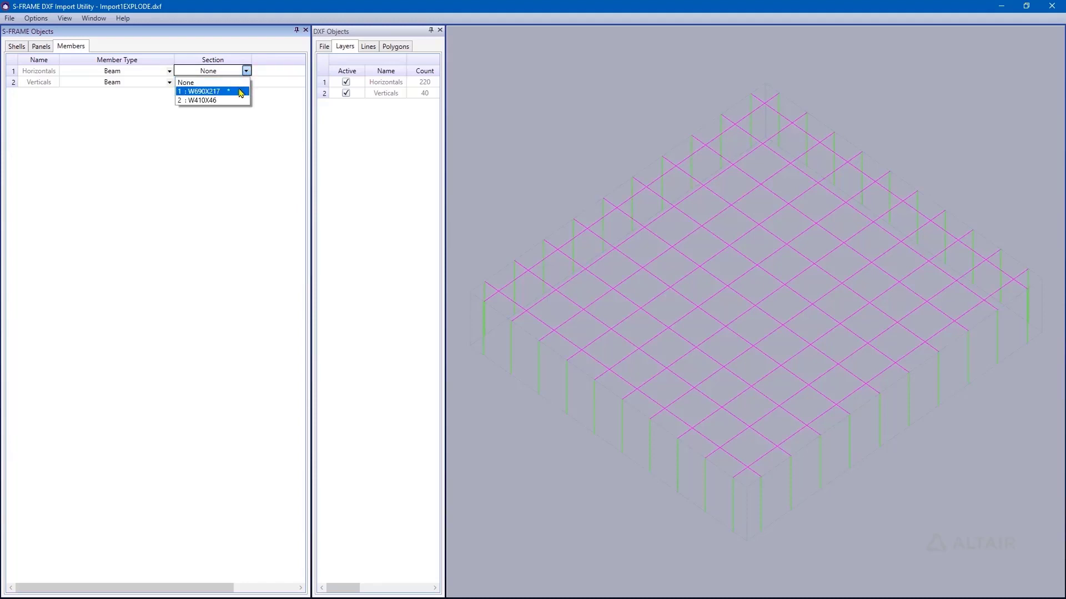
click(241, 91)
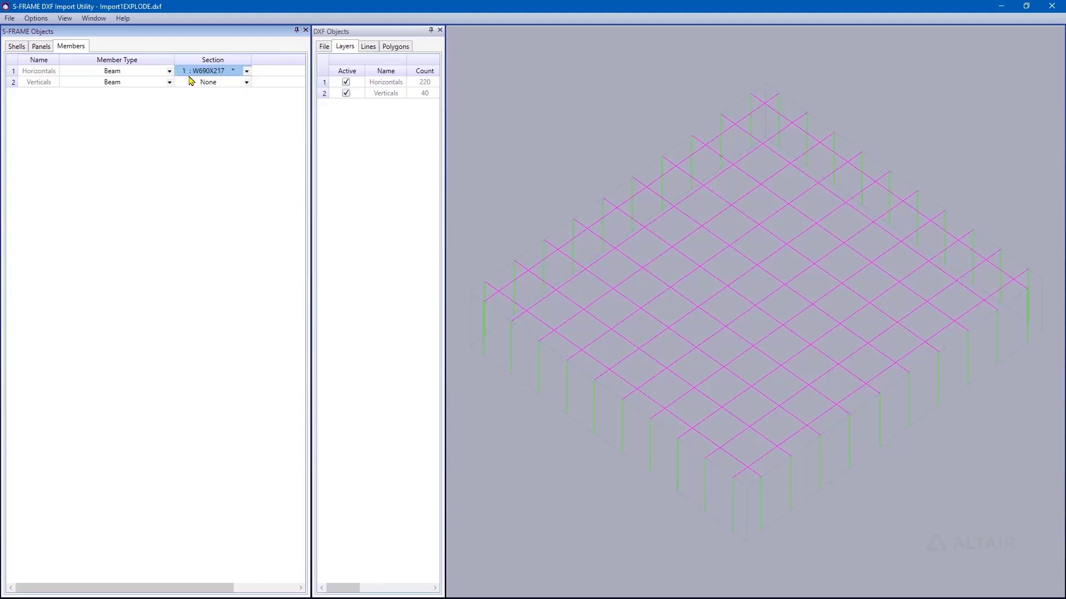
click(246, 82)
click(240, 110)
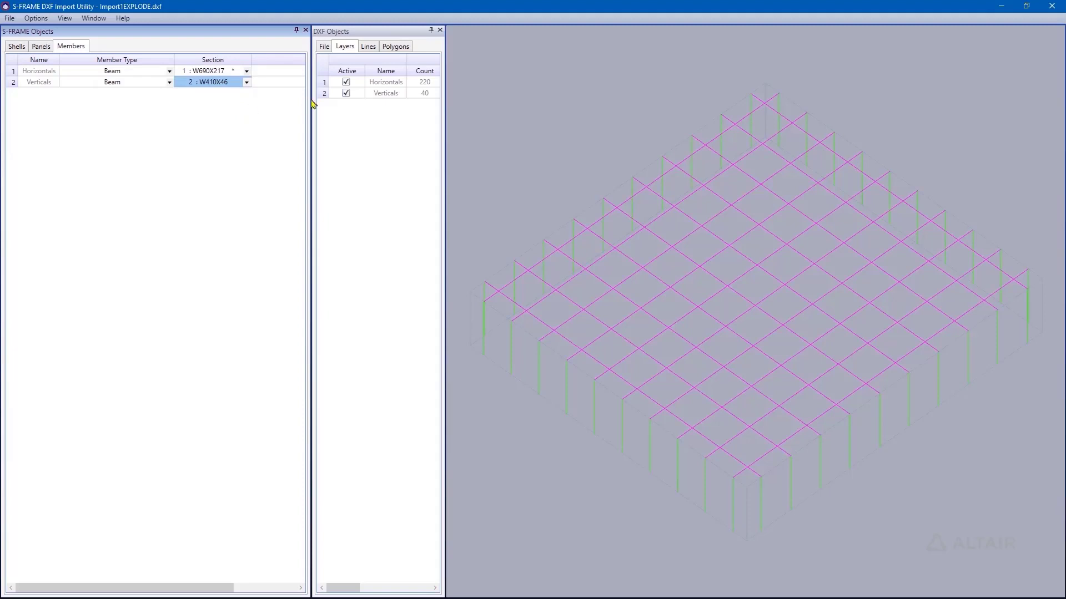
- Set the material of both the Horizontals and Verticals members to Steel (US & CAN)
drag(311, 100, 387, 101)
click(376, 71)
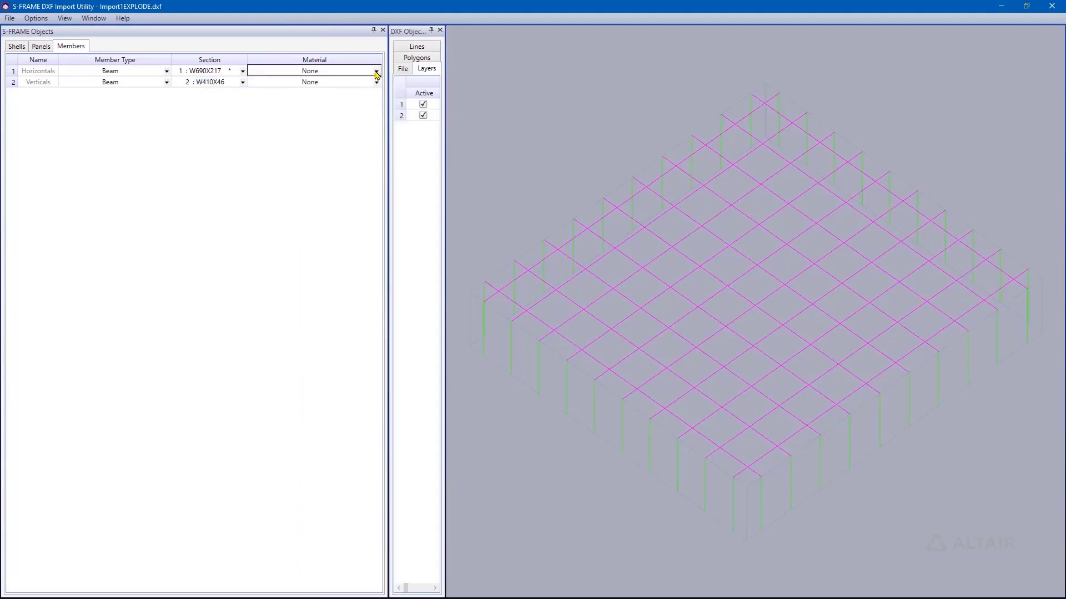
click(341, 92)
click(375, 83)
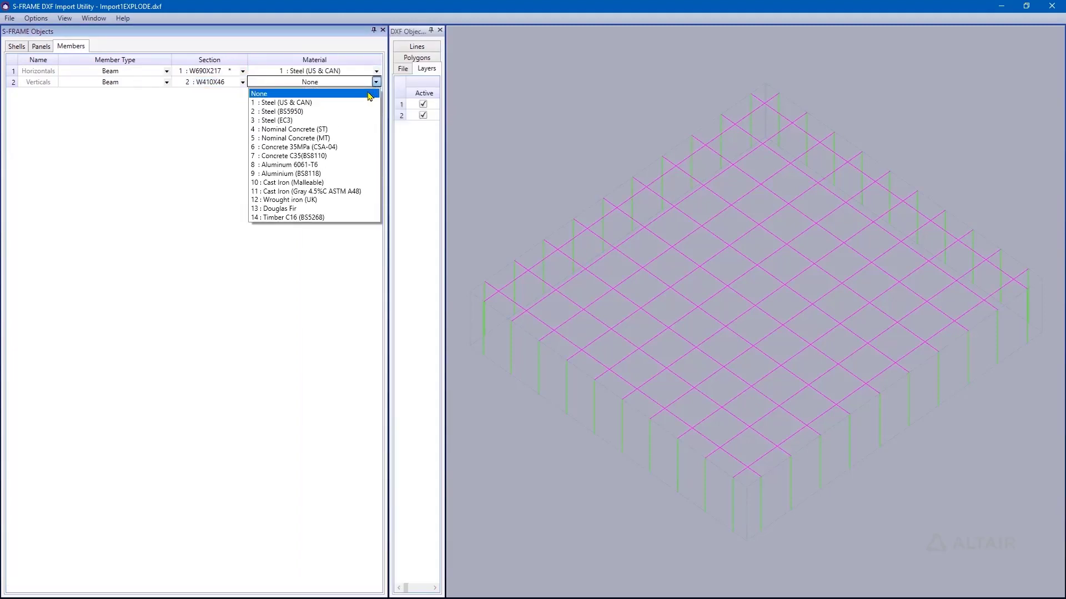
click(354, 103)
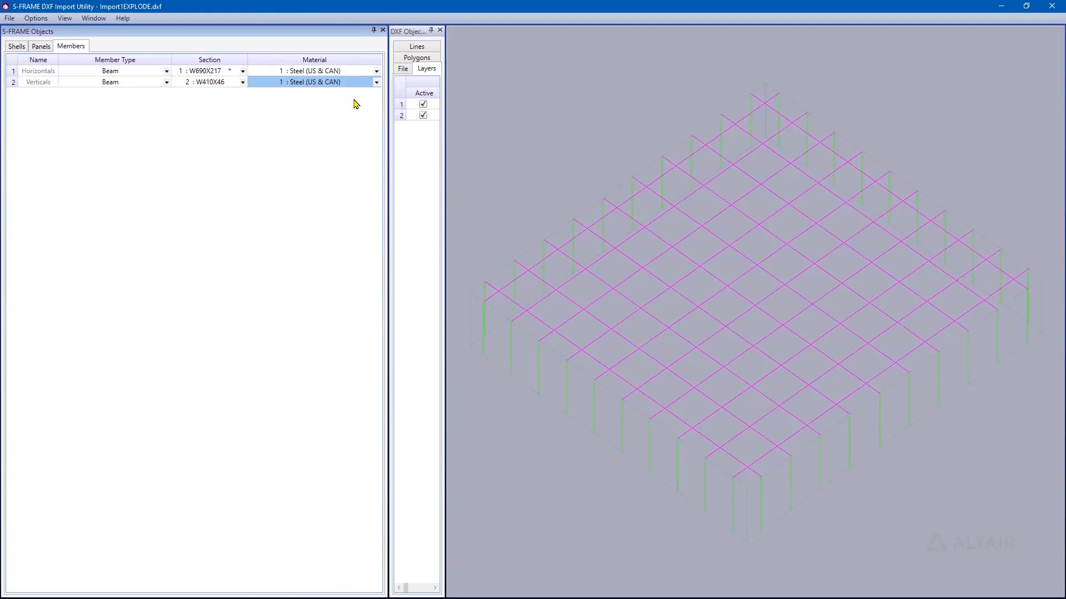
- Import the configured members into the S-FRAME model and close the DXF Import Utility
click(12, 19)
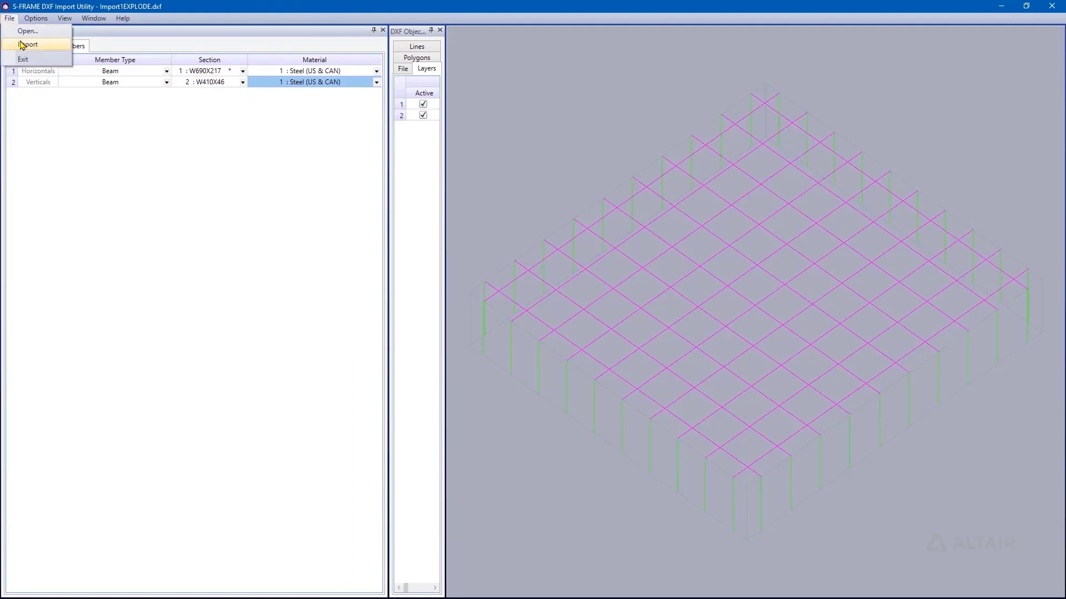
click(22, 45)
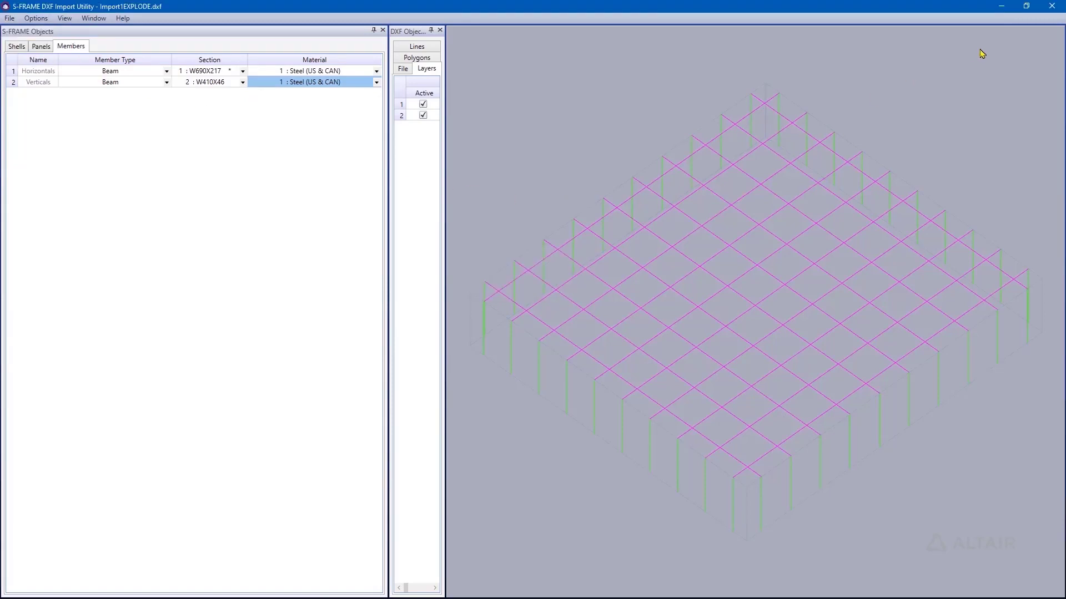
click(1051, 7)
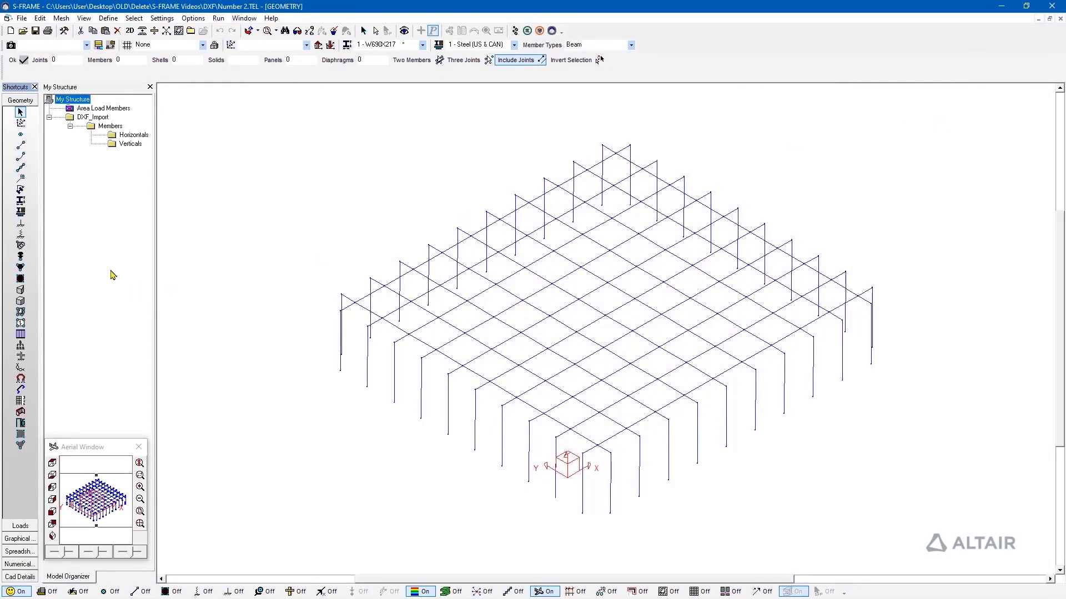
- Display the members' section properties and check the Horizontals and Verticals folders separately before showing the whole structure again
click(20, 202)
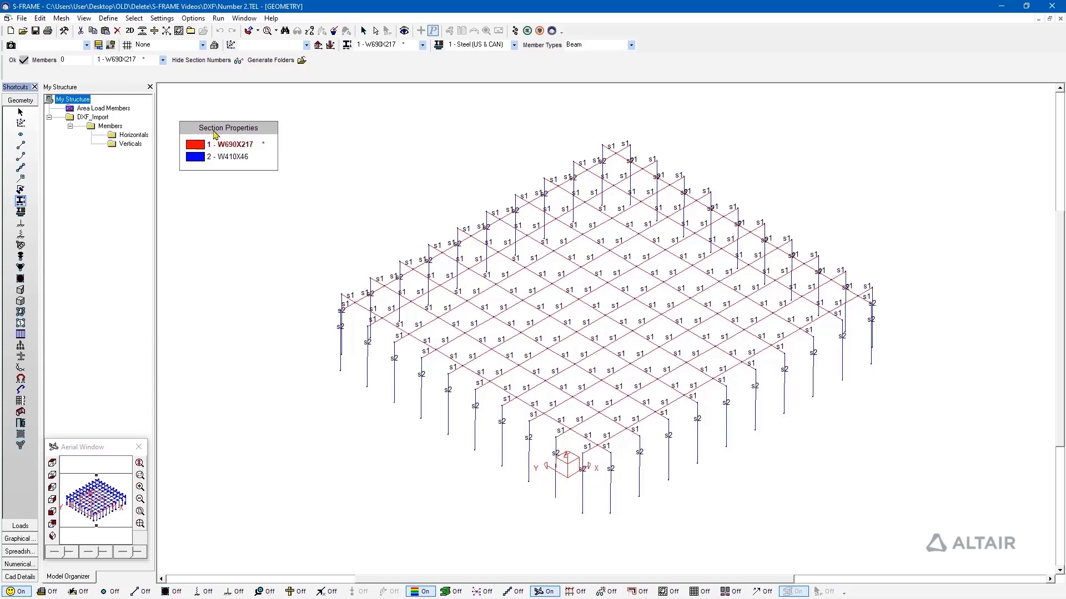
click(140, 136)
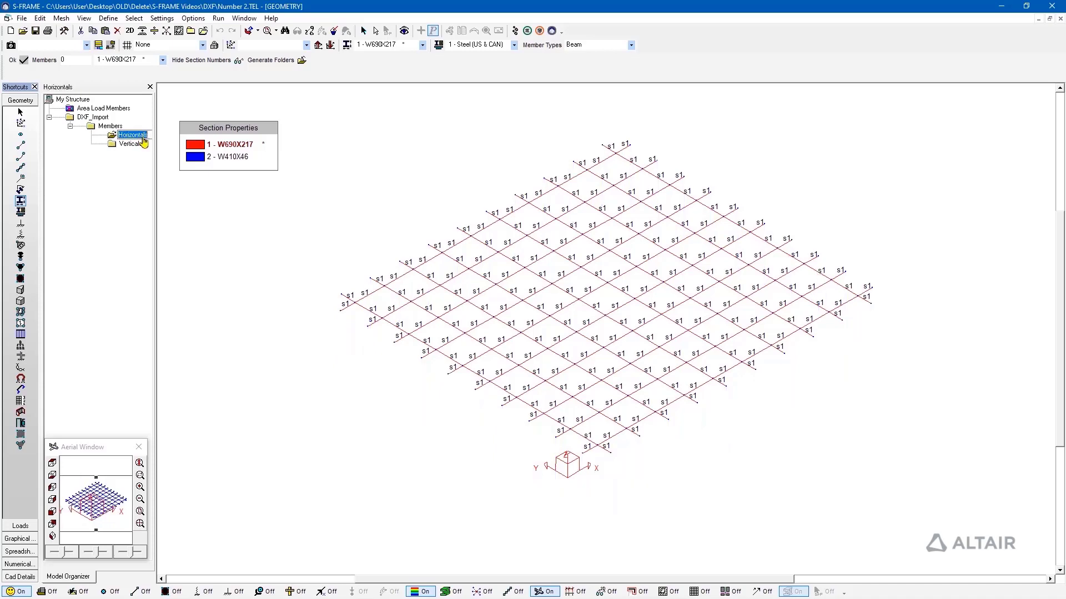
click(141, 147)
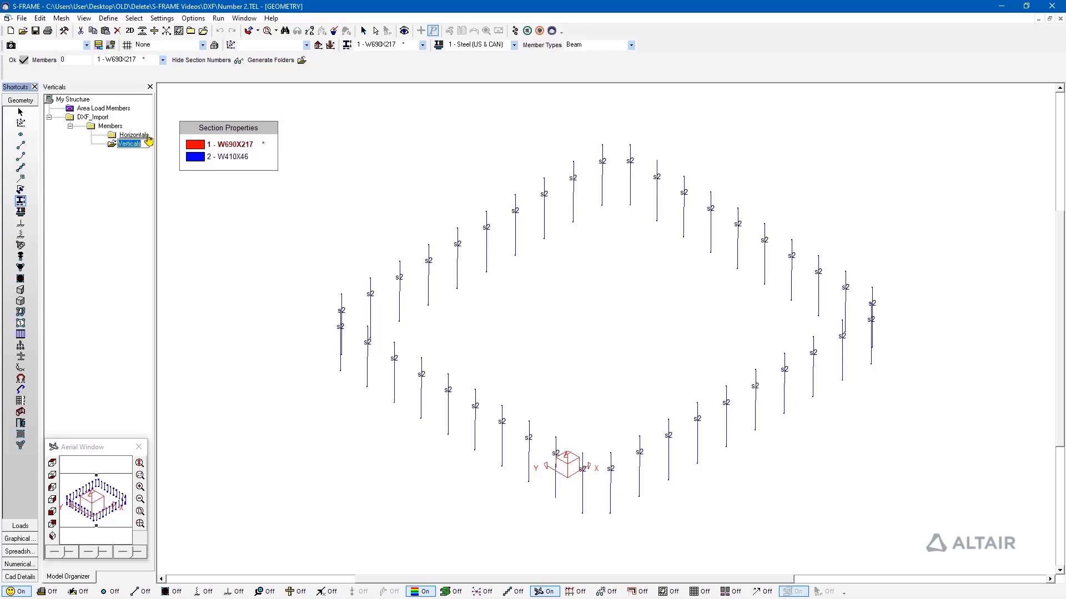
click(81, 101)
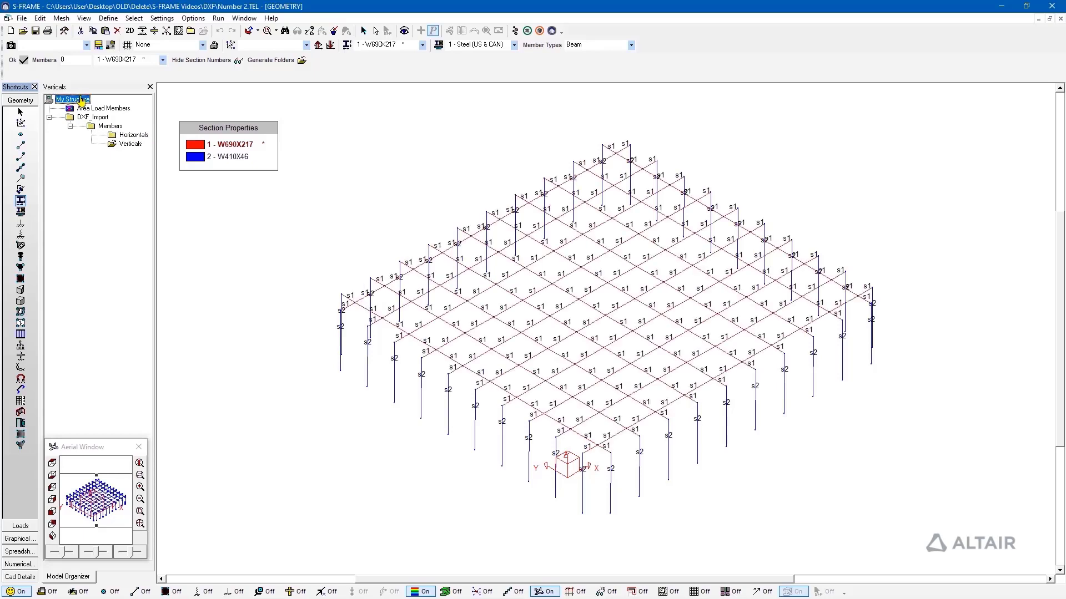